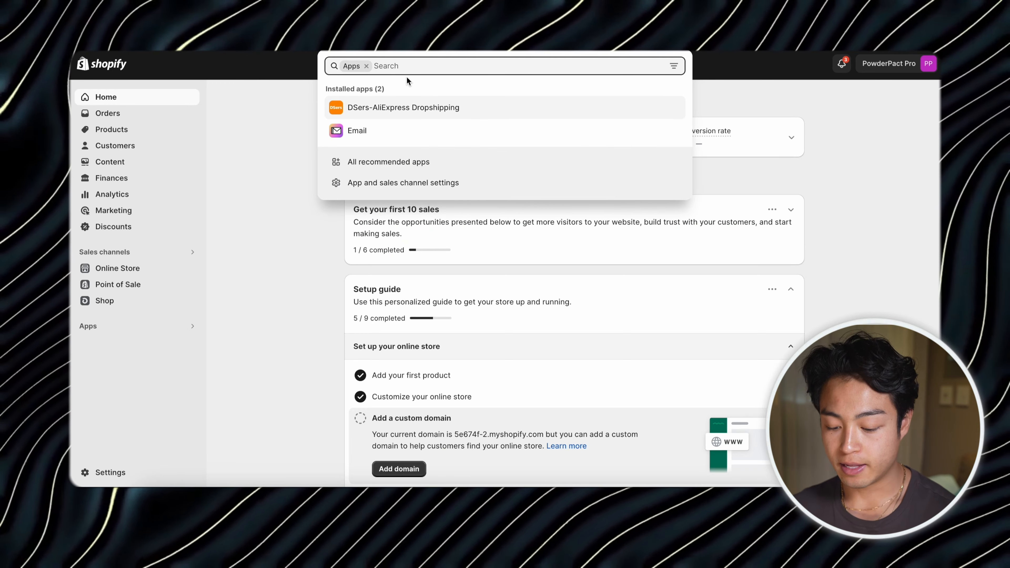
- Search the Shopify App Store for "tiktok" to find the TikTok app
type("tiktok")
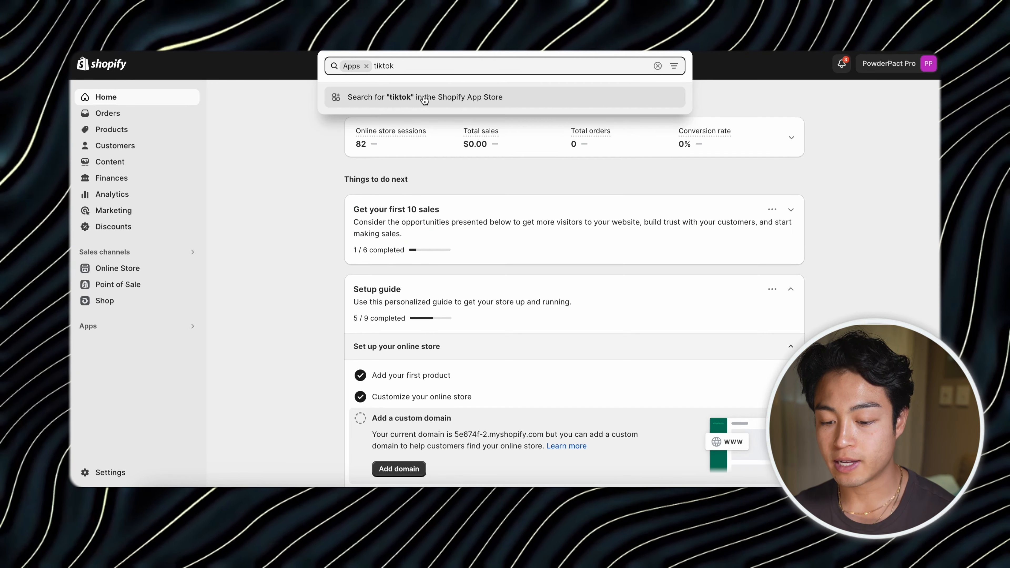
left_click(380, 97)
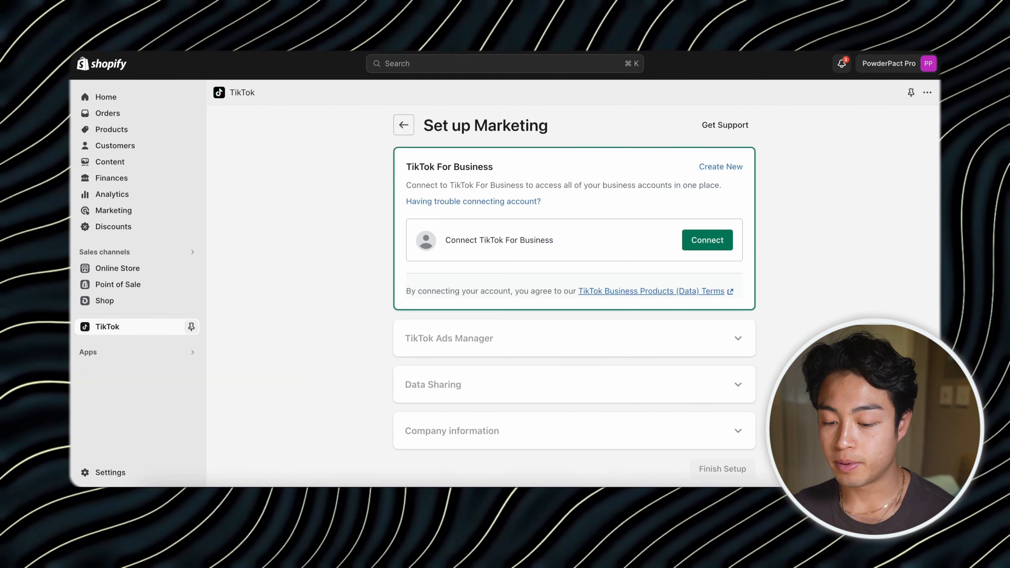
- Connect TikTok For Business and the Powder Pact1209 Ads Manager account in the TikTok marketing setup
left_click(718, 239)
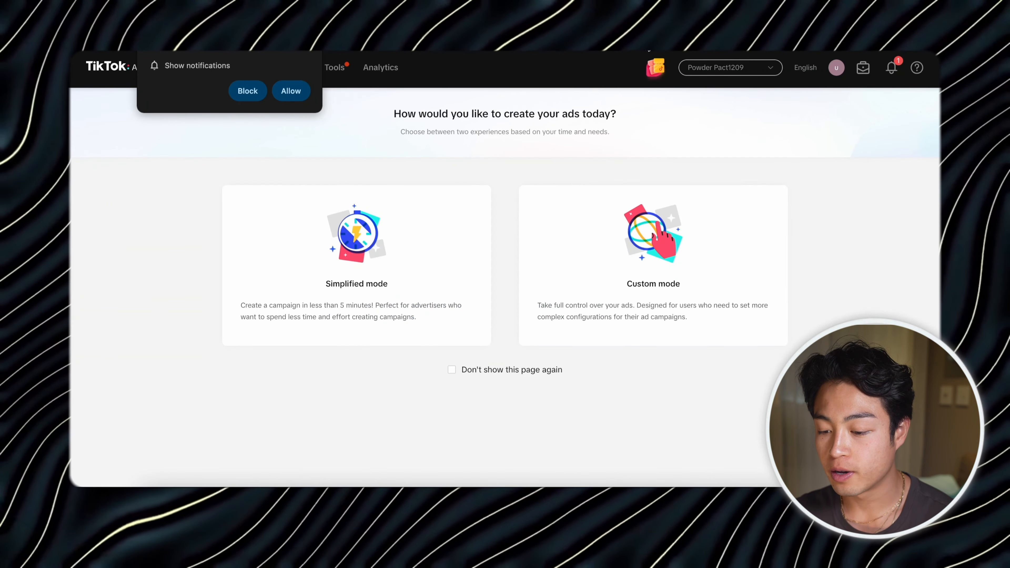
left_click(744, 68)
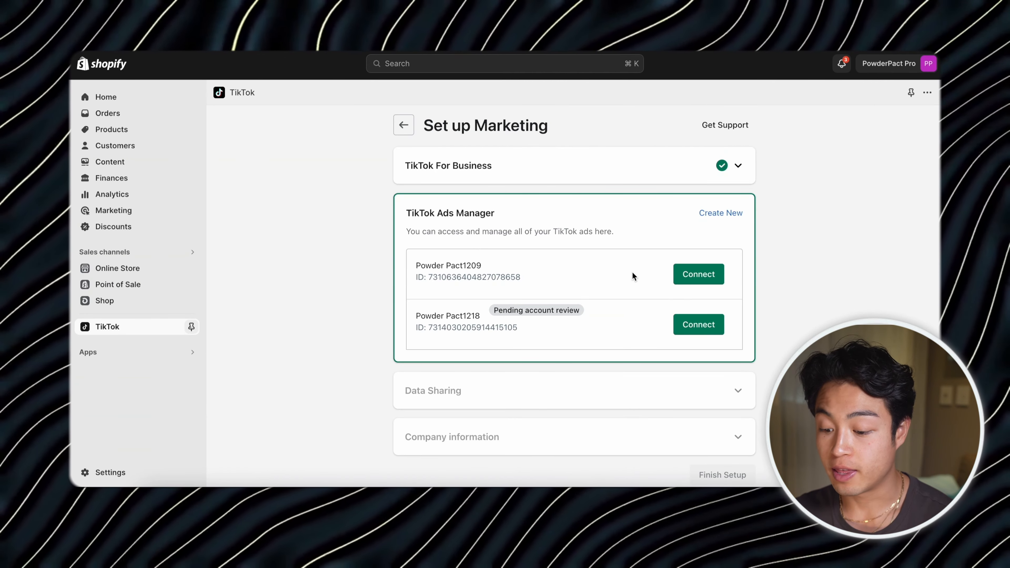
left_click(688, 281)
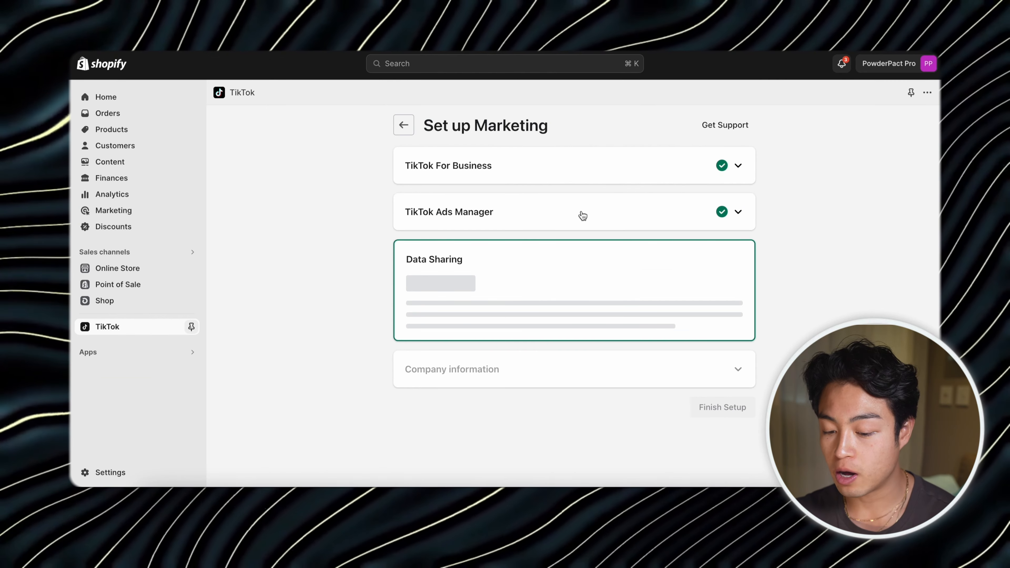
- Confirm the Maximum data sharing level with the existing TikTok Pixel for Shopify
scroll(477, 209, "down", 2)
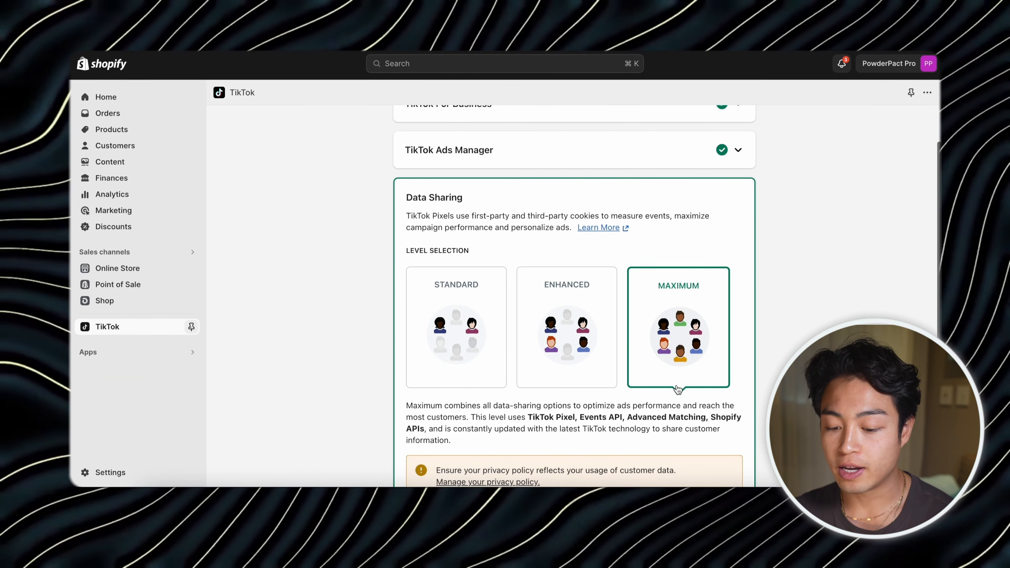
scroll(477, 209, "down", 2)
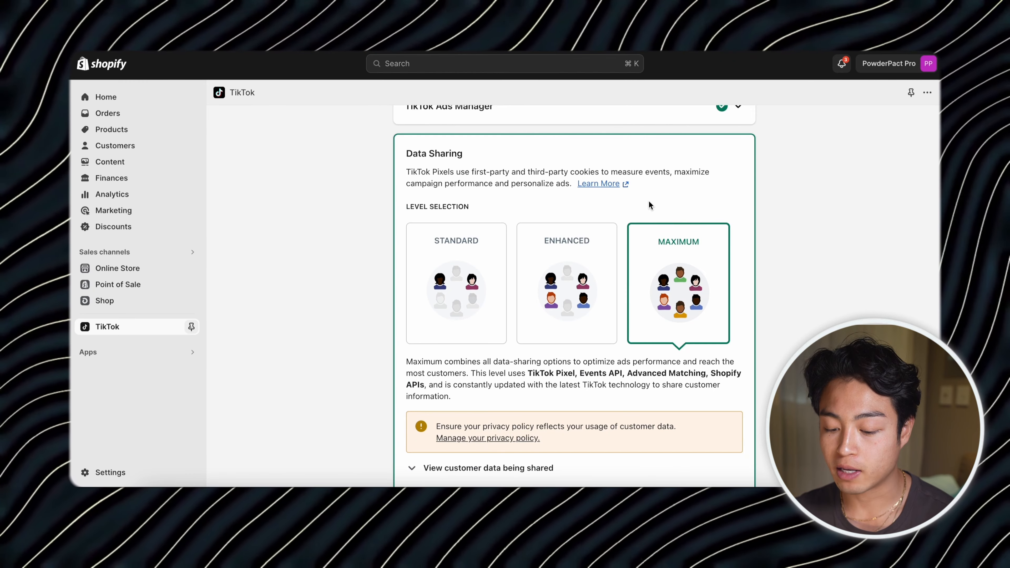
scroll(662, 325, "down", 1)
scroll(661, 324, "down", 4)
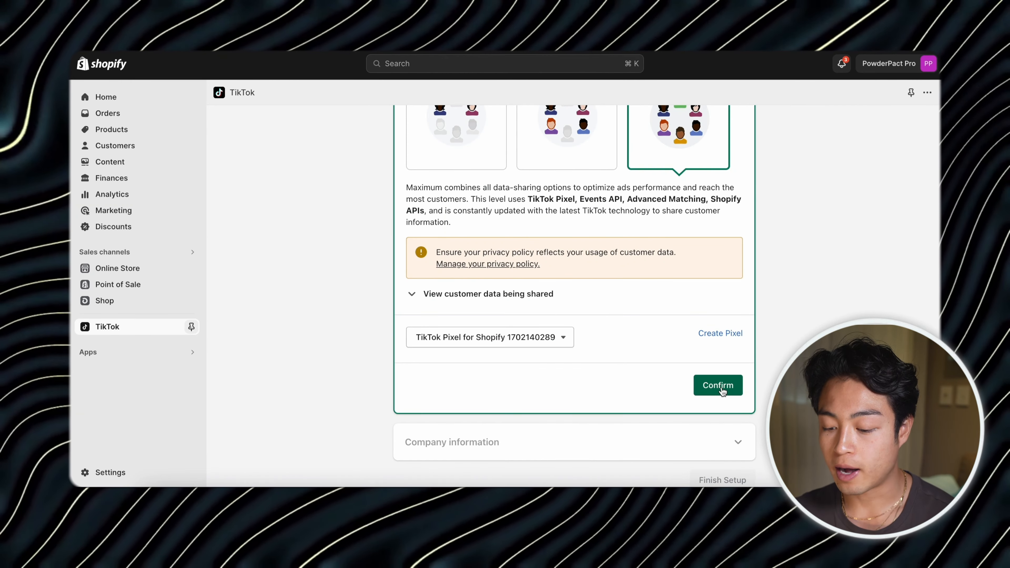
left_click(723, 392)
scroll(618, 230, "up", 3)
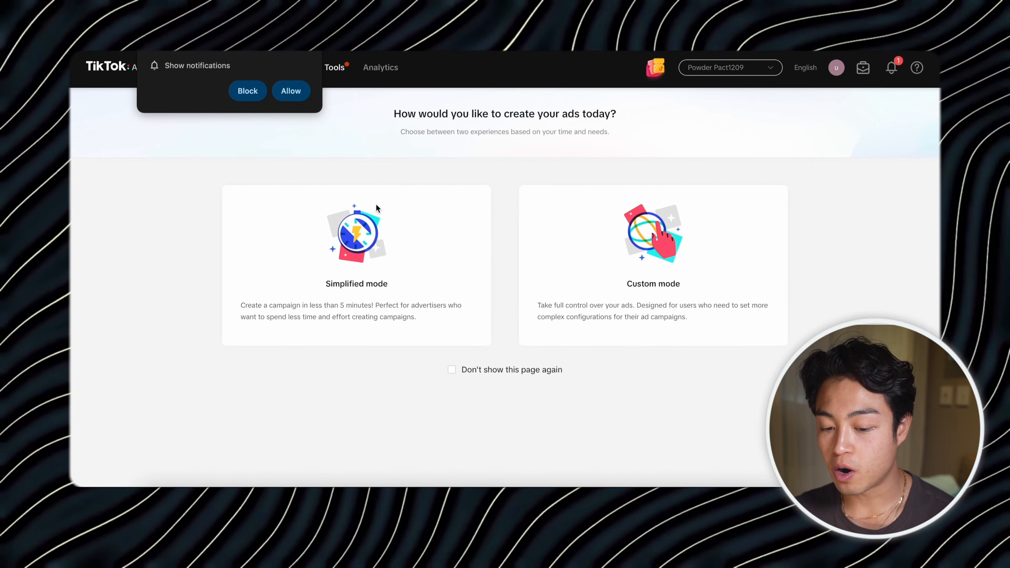
- Switch to TikTok Ads Manager and start a Custom mode campaign with the Website conversions objective
left_click(308, 52)
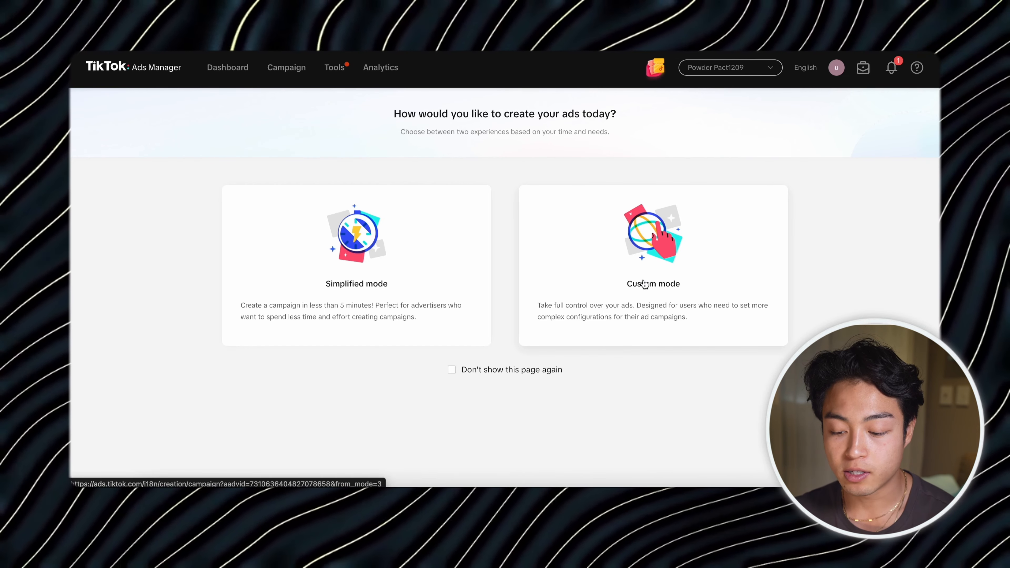
left_click(616, 287)
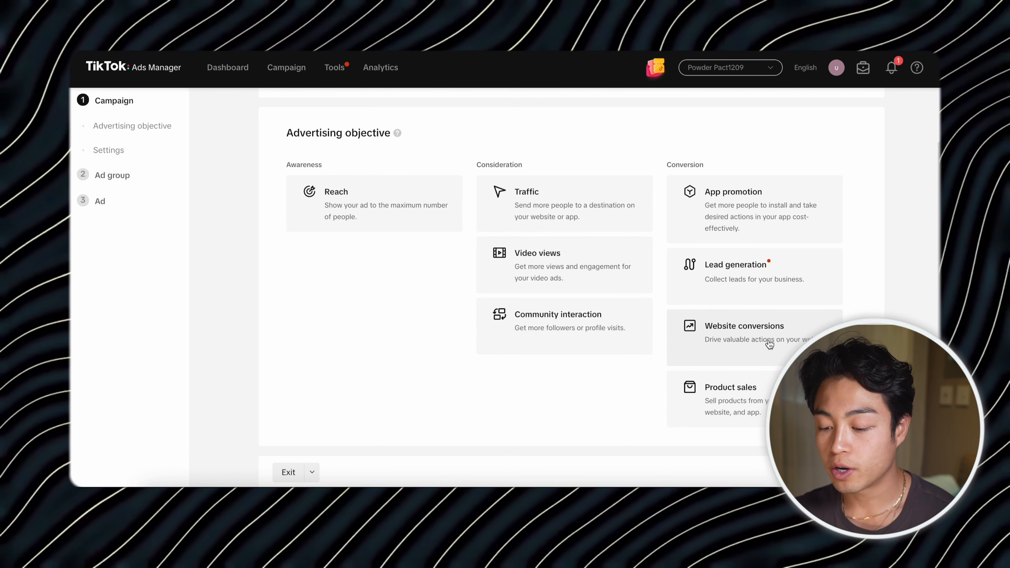
left_click(770, 343)
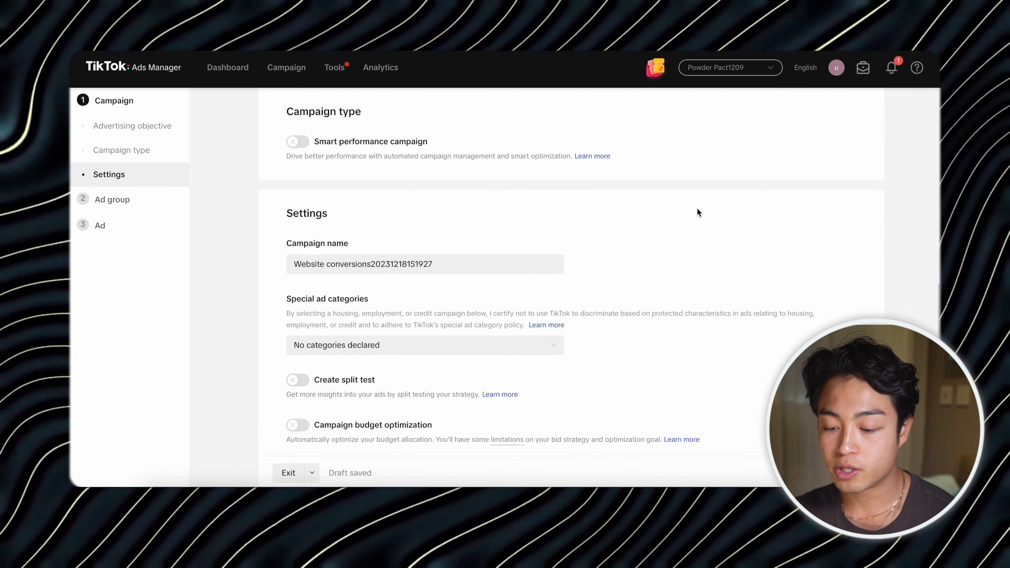
- Name the campaign "CONV | Nothing | 3 Ads" and turn on campaign budget optimization
scroll(713, 249, "up", 4)
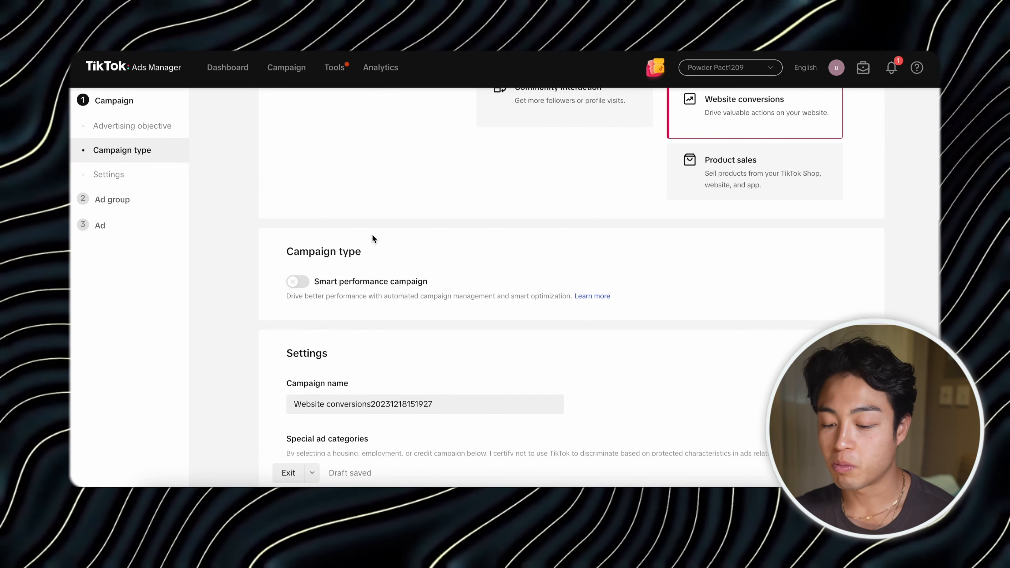
scroll(355, 286, "down", 2)
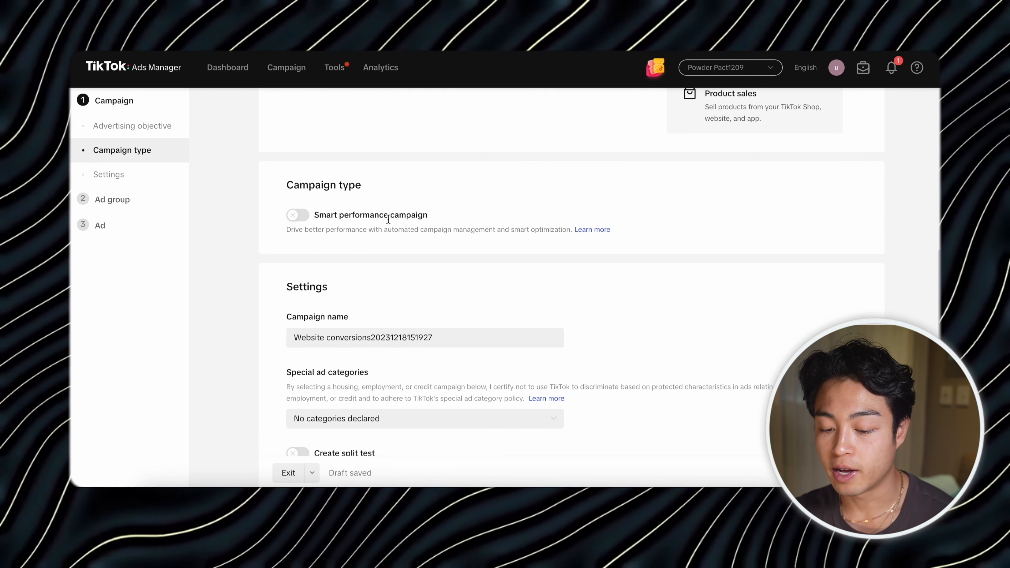
scroll(468, 263, "down", 4)
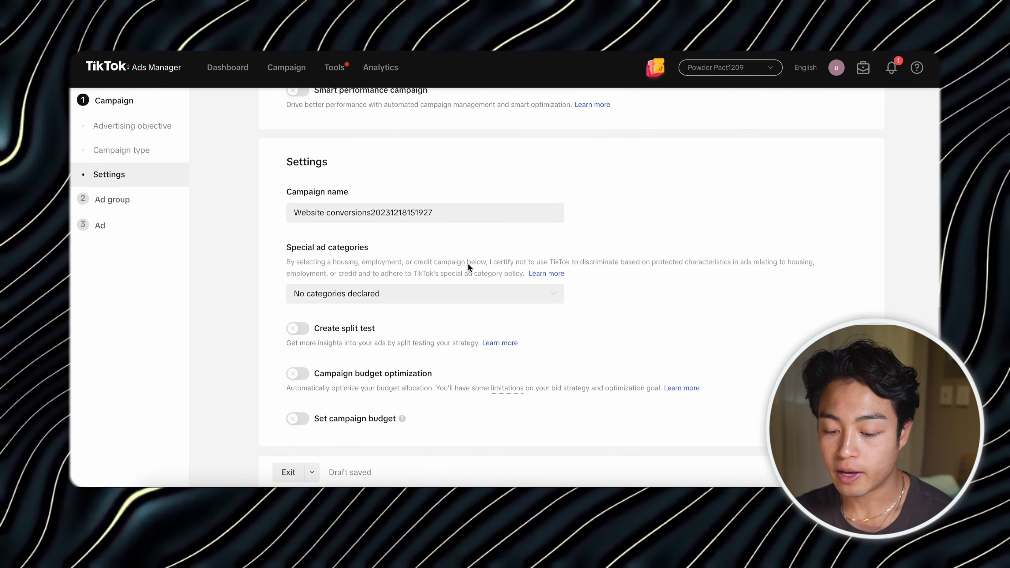
triple_click(384, 215)
type("CONV | Nothing |")
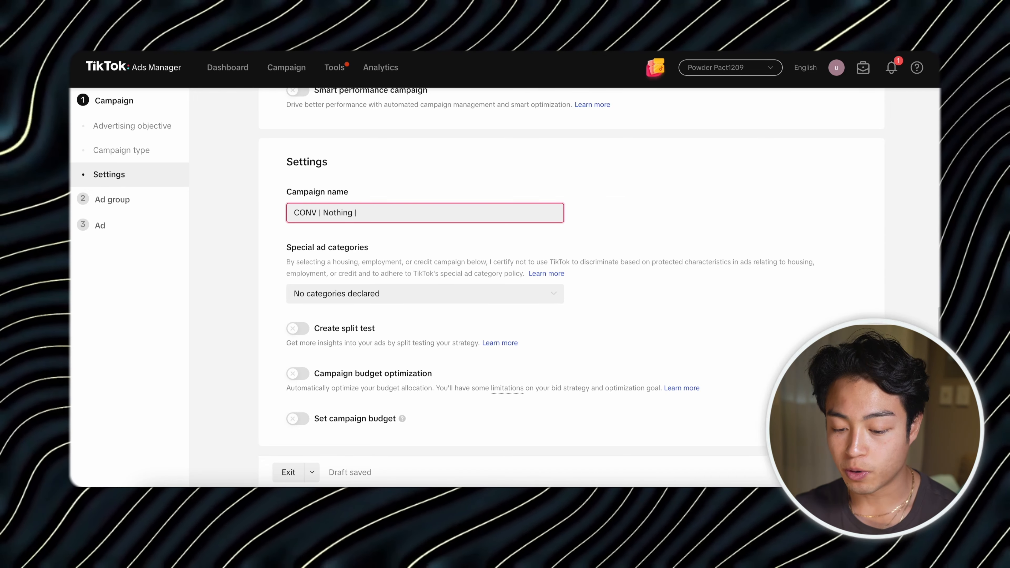
type(" 3 Ads")
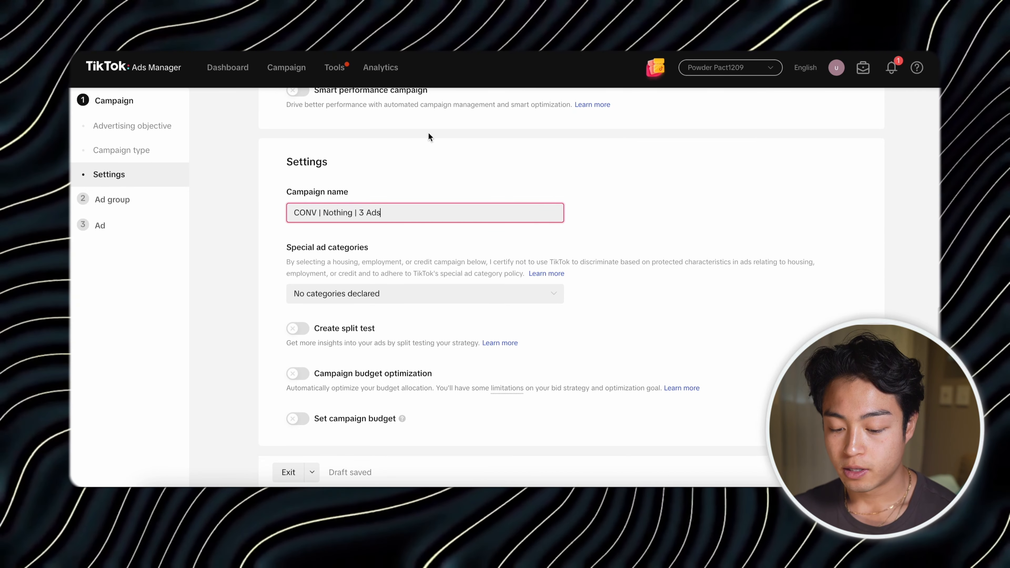
left_click(433, 156)
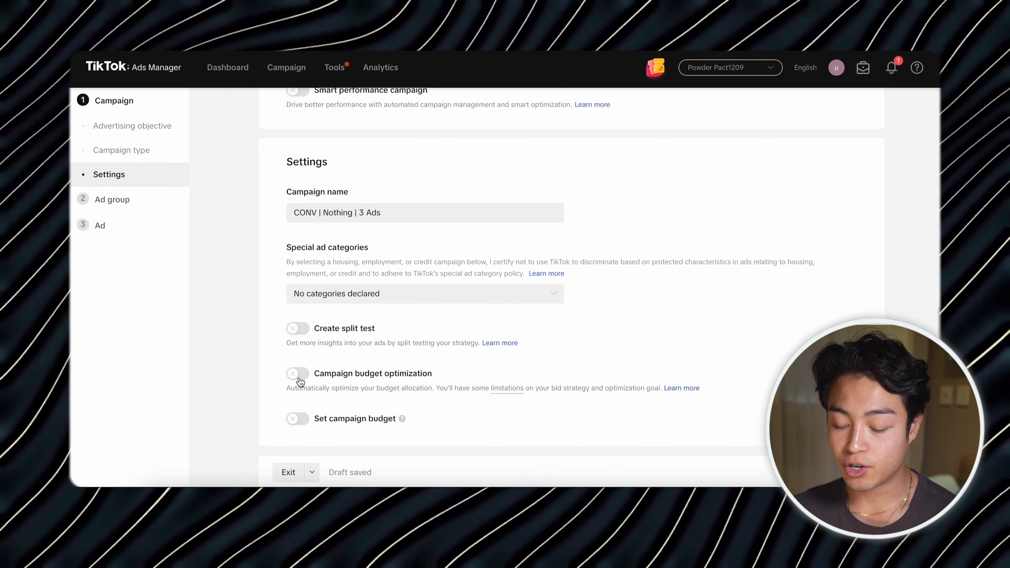
left_click(299, 378)
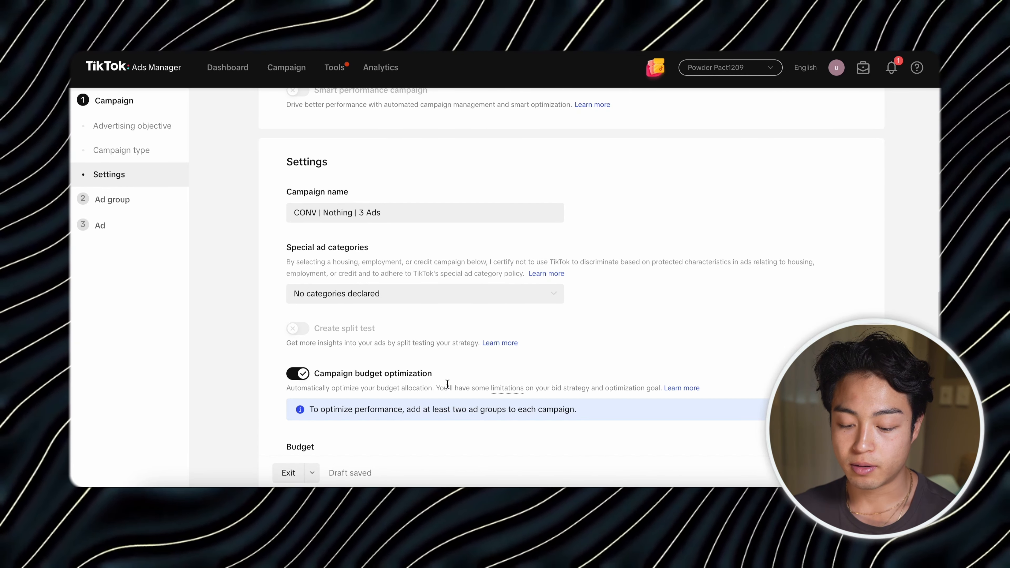
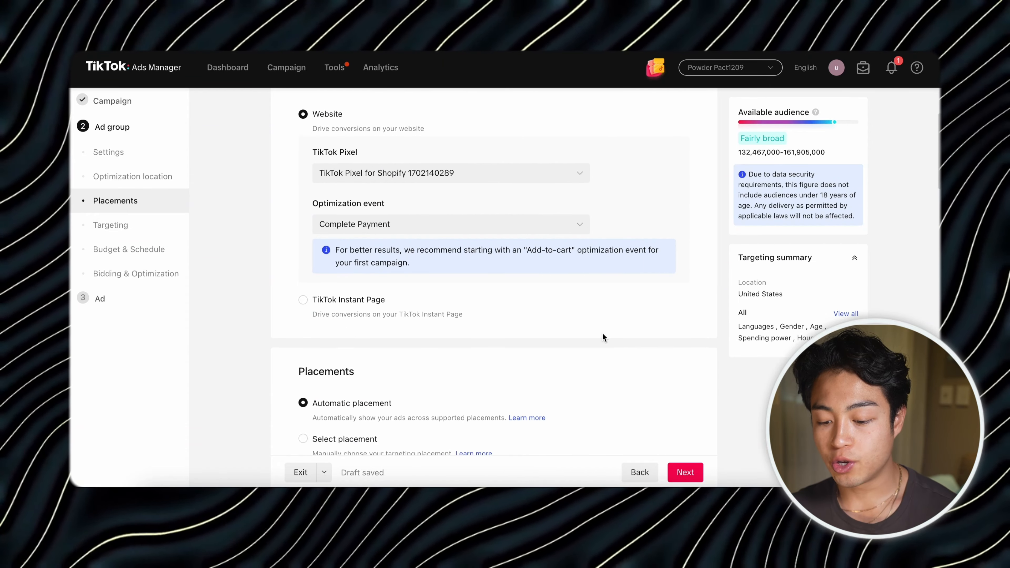
- Choose Complete Payment as the optimization event for the ad group's website conversions
left_click(510, 252)
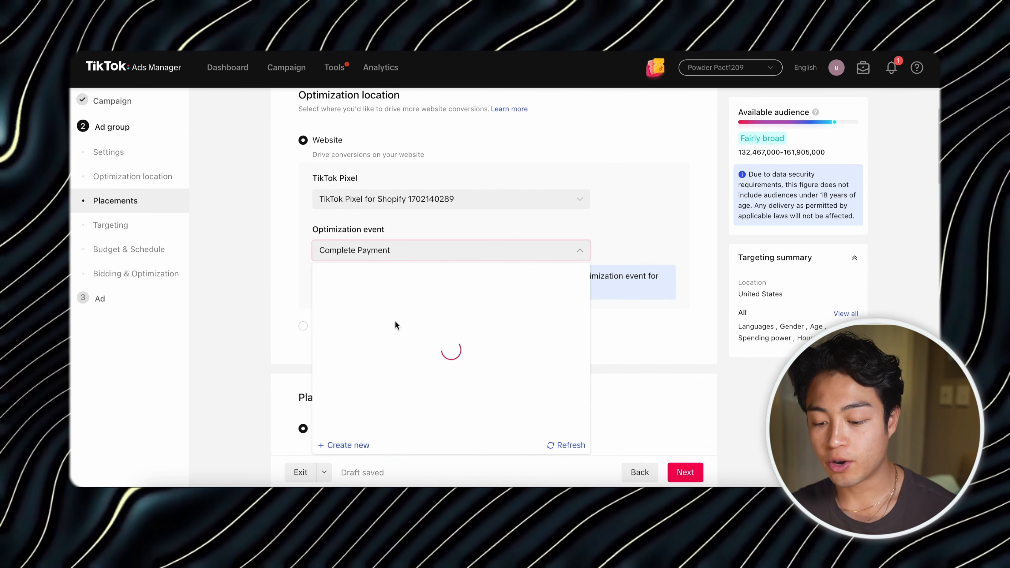
mouse_move(557, 339)
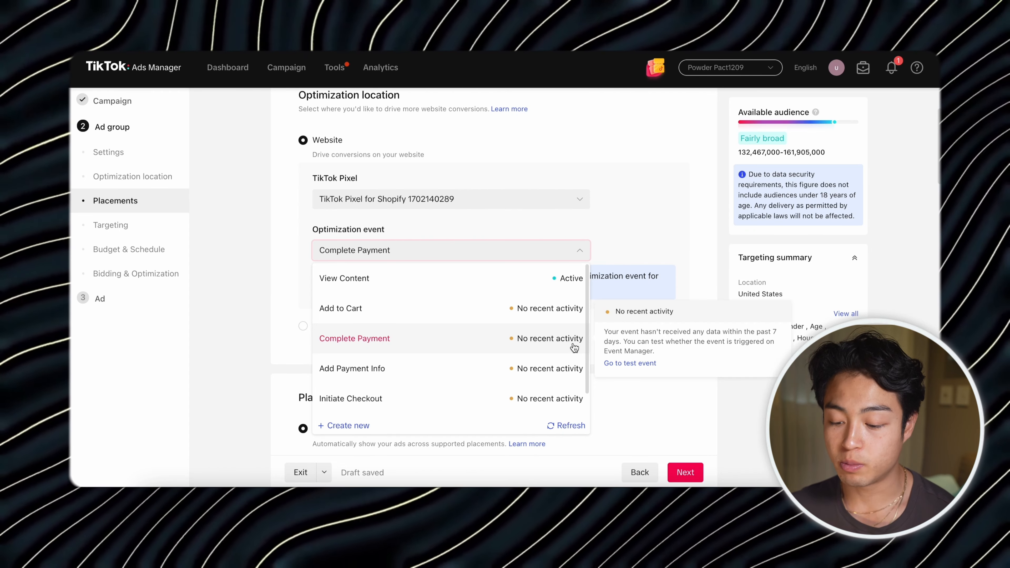
left_click(573, 348)
scroll(380, 370, "down", 10)
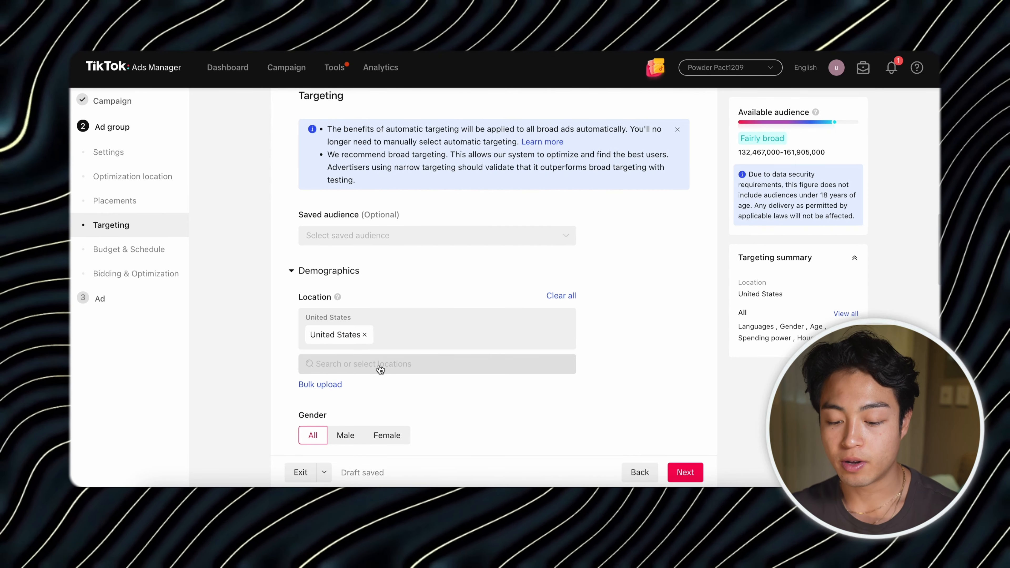
- Switch to the PowderPact Pro storefront and review its homepage product sections to judge the target audience
scroll(444, 356, "down", 1)
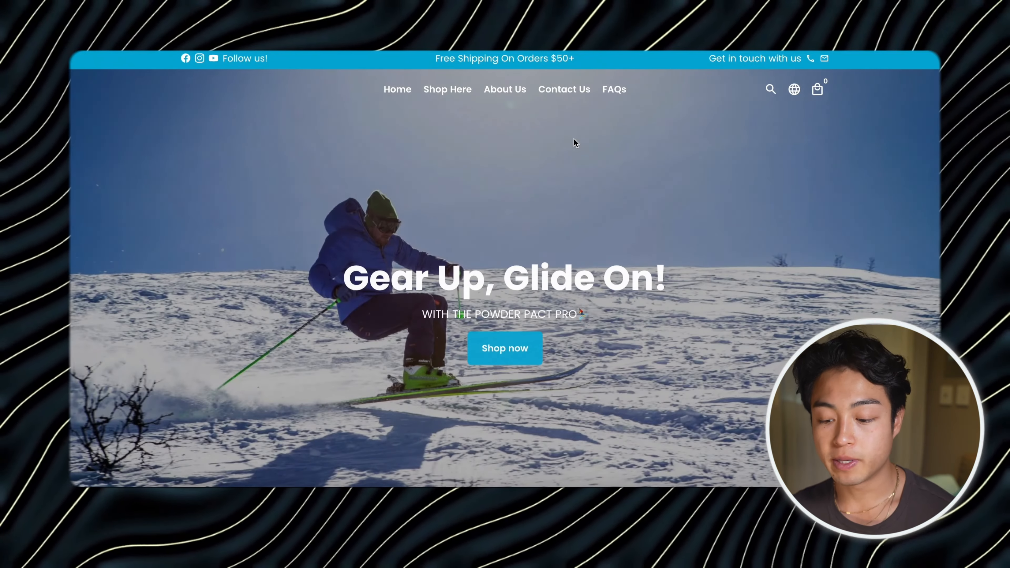
scroll(574, 138, "down", 10)
scroll(592, 320, "down", 10)
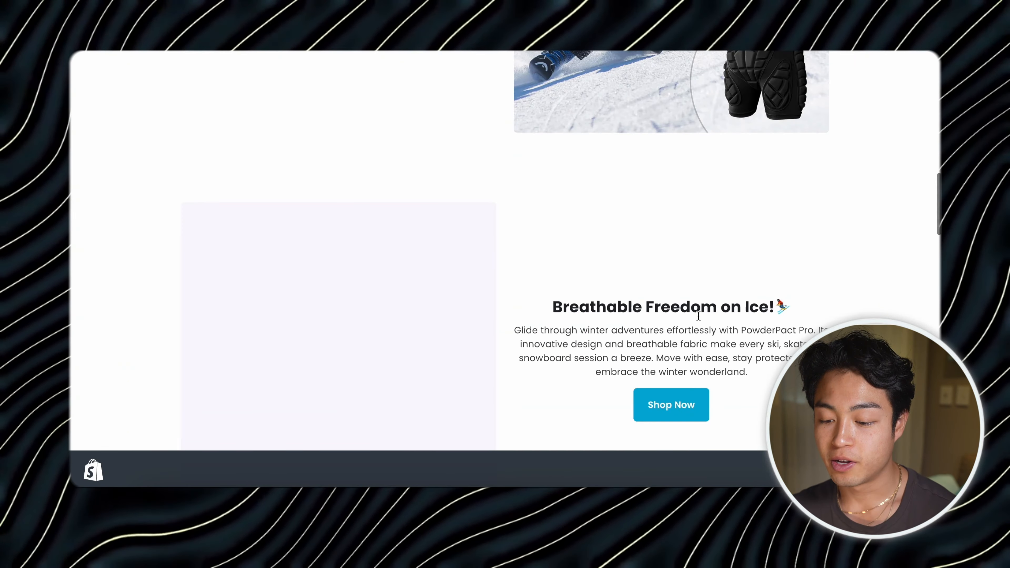
scroll(699, 316, "up", 6)
scroll(699, 319, "up", 1)
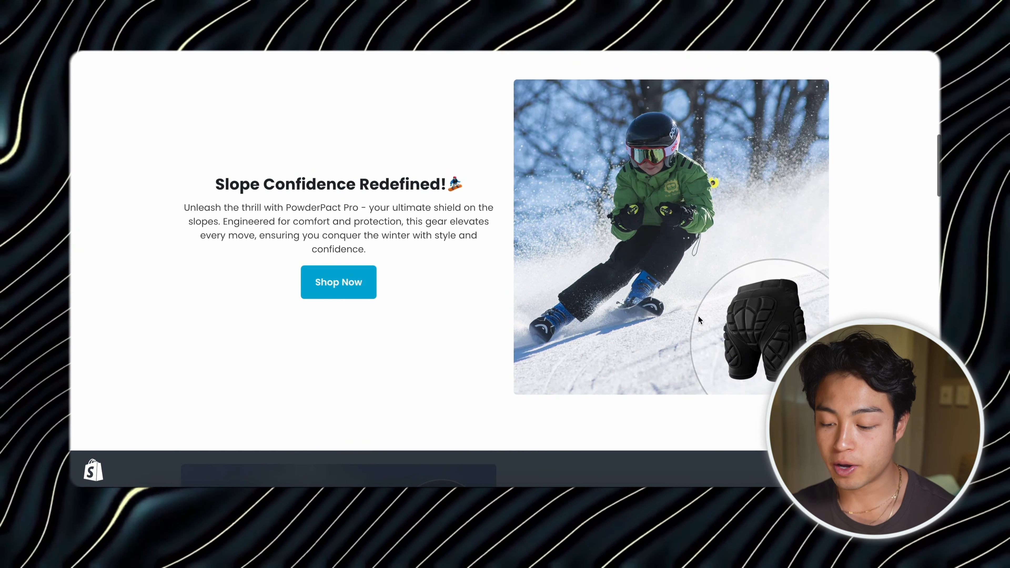
scroll(732, 306, "down", 1)
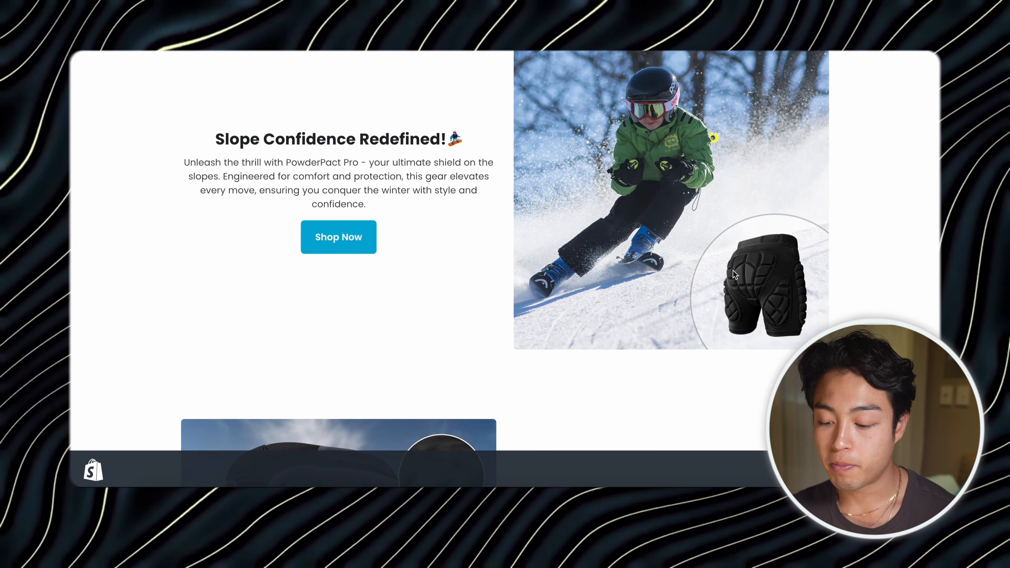
scroll(733, 301, "down", 4)
scroll(733, 298, "down", 4)
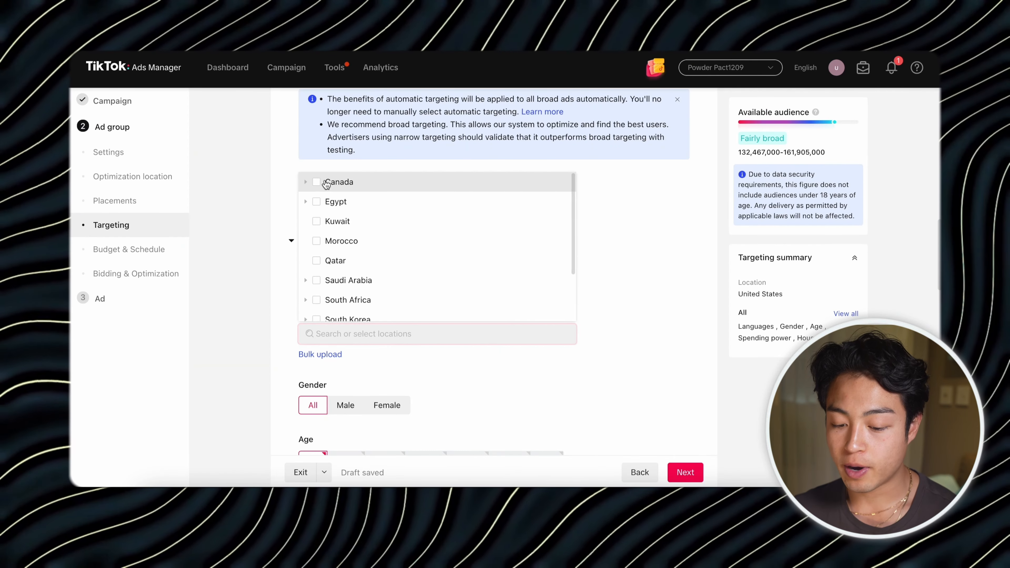
- Add Canada to the ad group's target locations and restrict the ages to 18-24, 25-34, 35-44, 45-54 and 55+
left_click(317, 183)
left_click(647, 359)
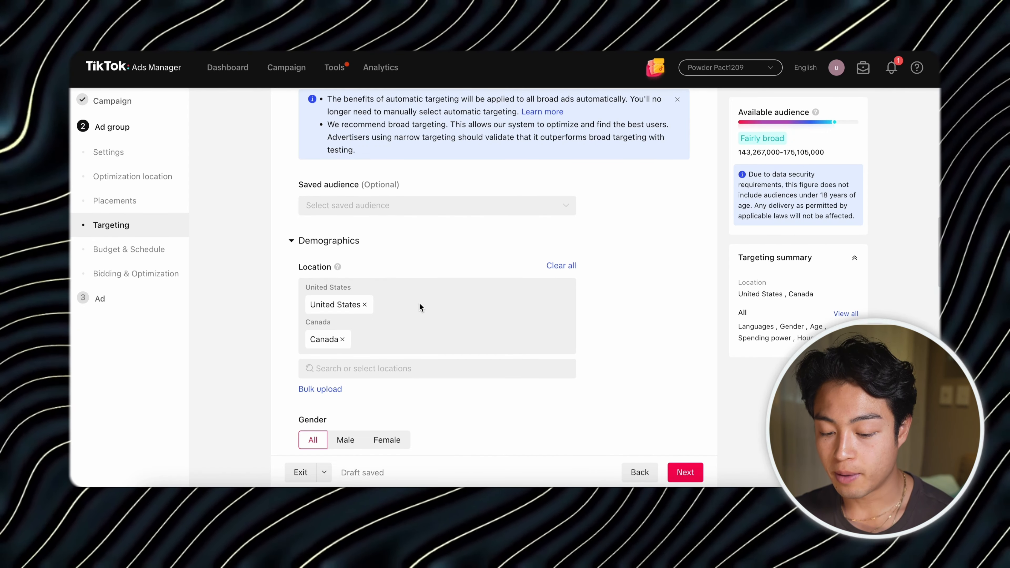
scroll(410, 329, "down", 2)
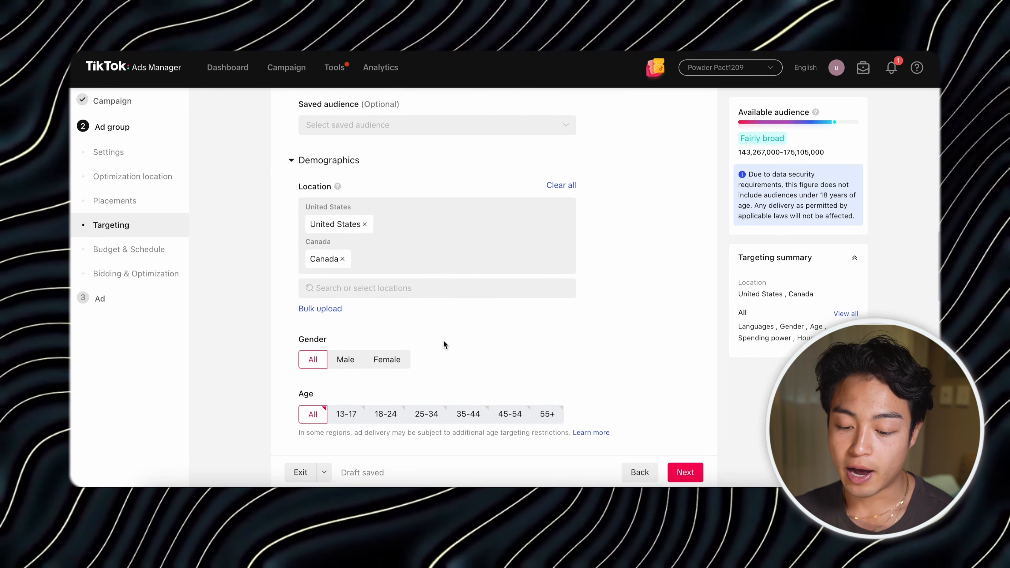
scroll(444, 340, "down", 2)
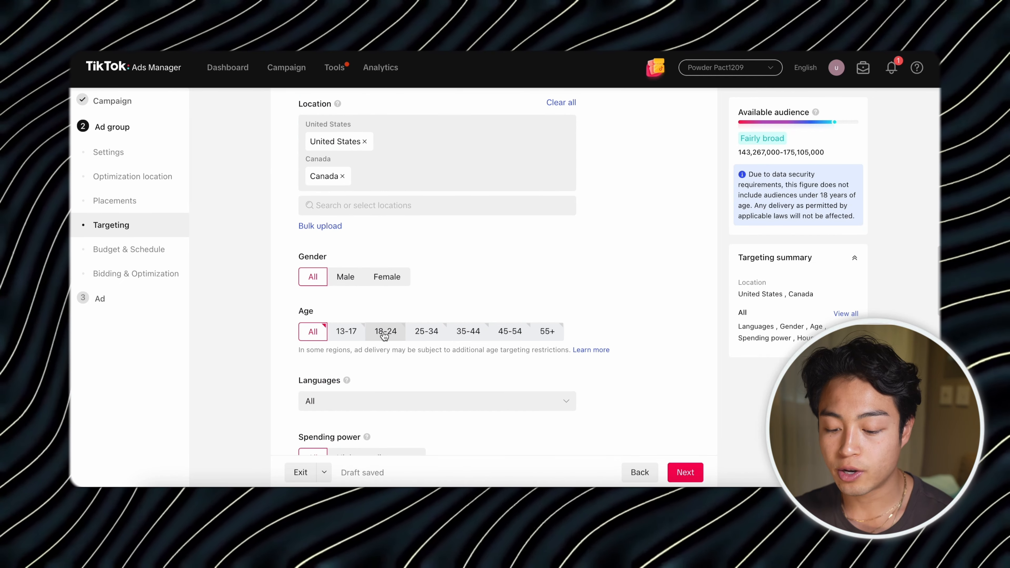
left_click(385, 338)
left_click(427, 333)
left_click(470, 334)
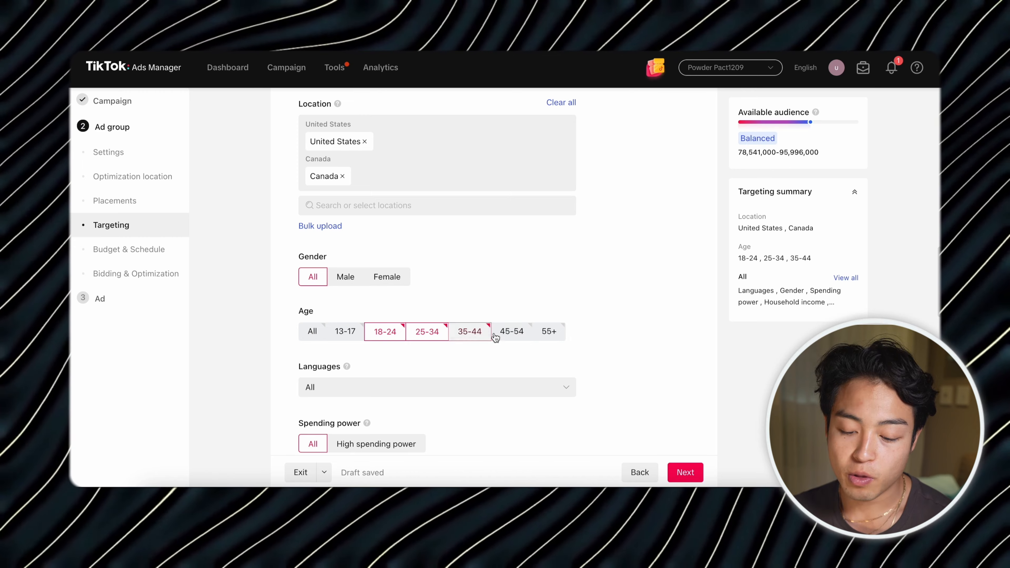
left_click(511, 333)
left_click(549, 333)
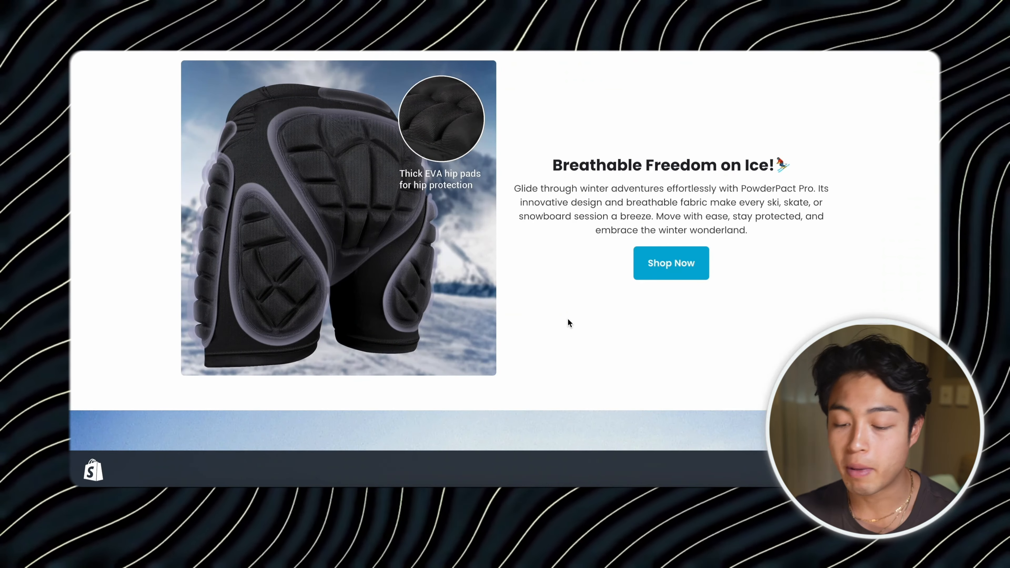
- Return to the storefront homepage and examine the section on the padded hip protection shorts
scroll(568, 322, "down", 3)
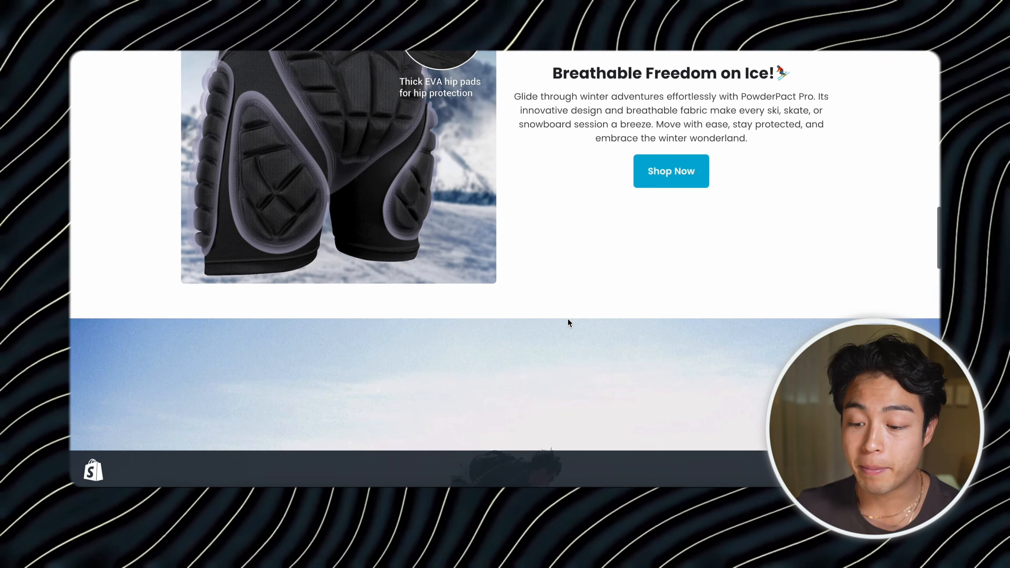
scroll(568, 322, "up", 2)
scroll(568, 320, "up", 5)
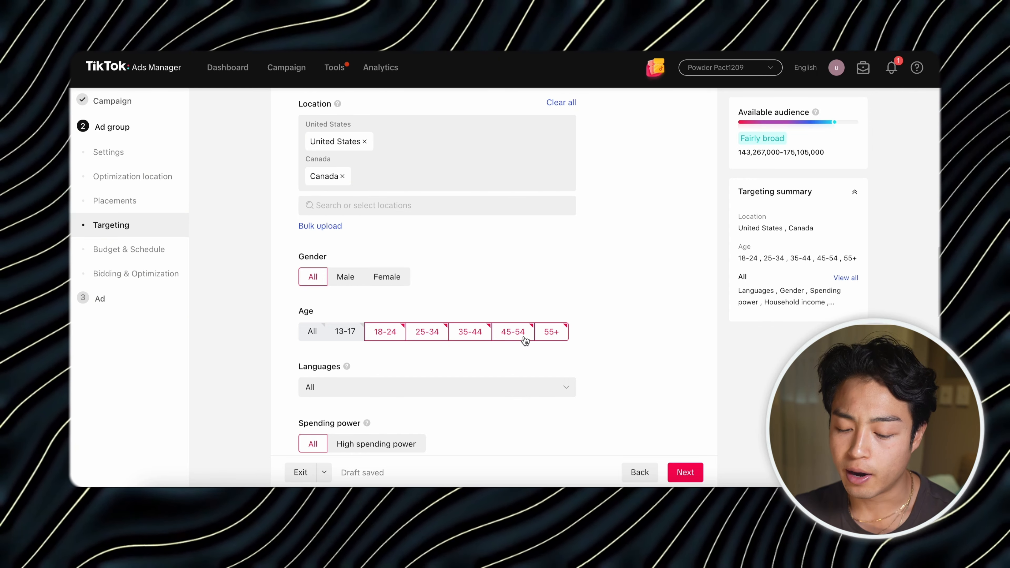
- Review the ad group's demographic targeting settings and check which audiences are available to include
scroll(525, 340, "down", 3)
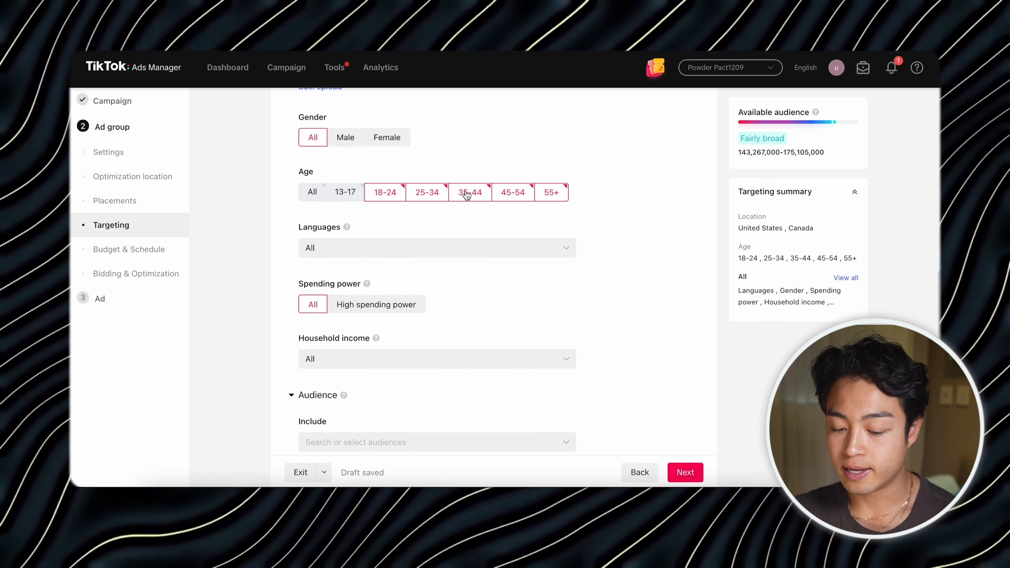
scroll(604, 304, "down", 3)
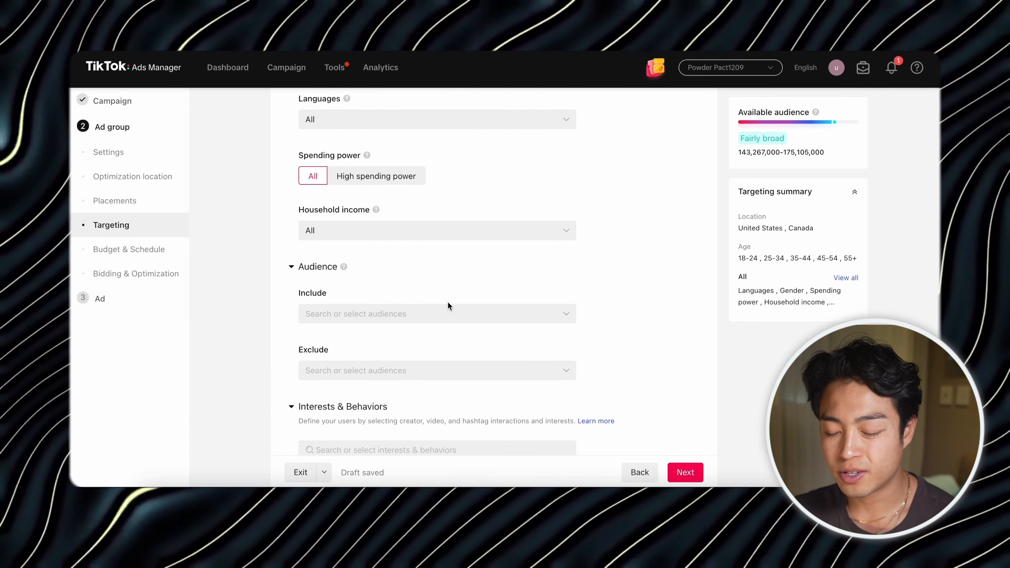
scroll(449, 305, "down", 1)
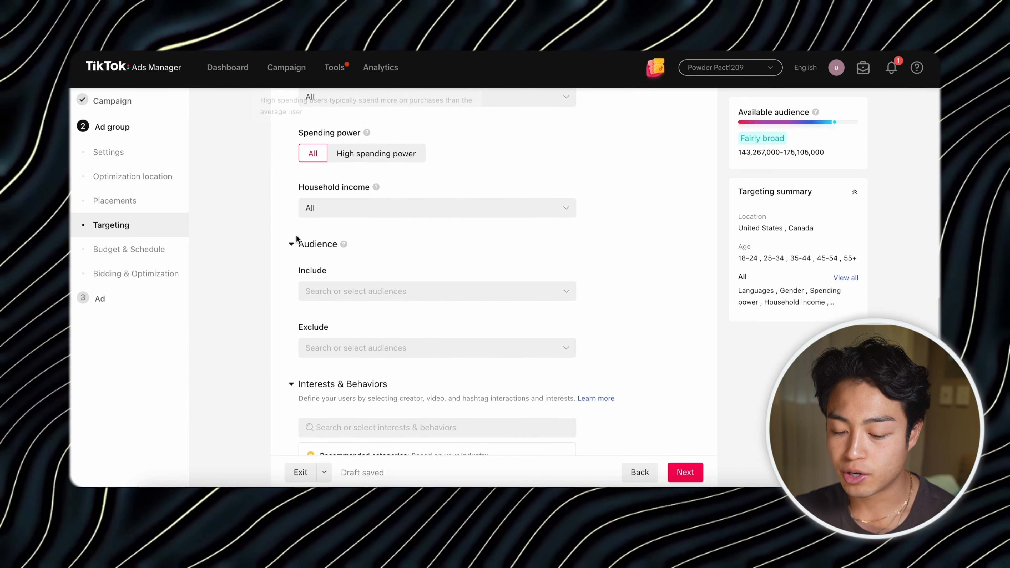
scroll(394, 280, "down", 3)
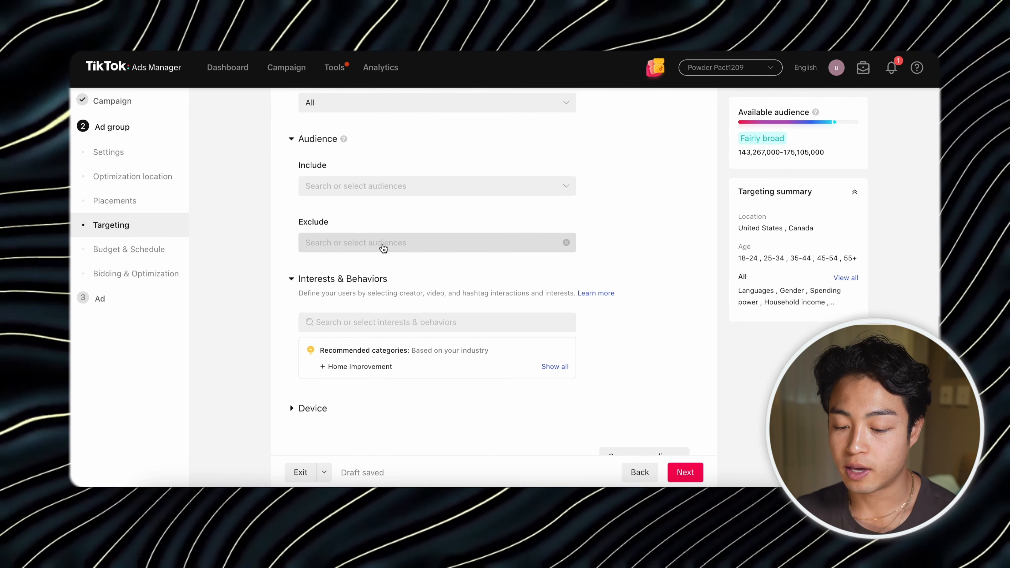
left_click(392, 186)
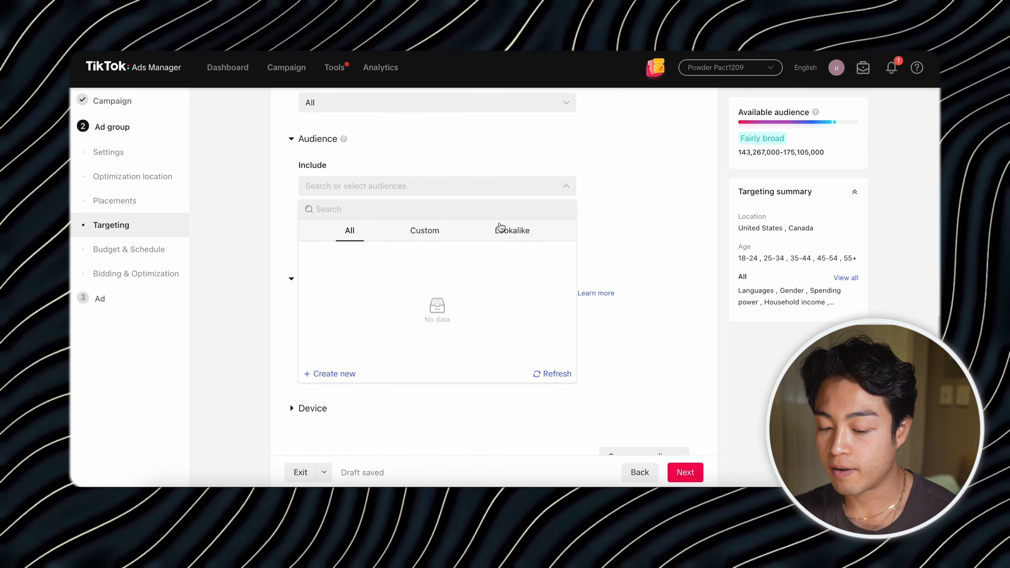
left_click(496, 164)
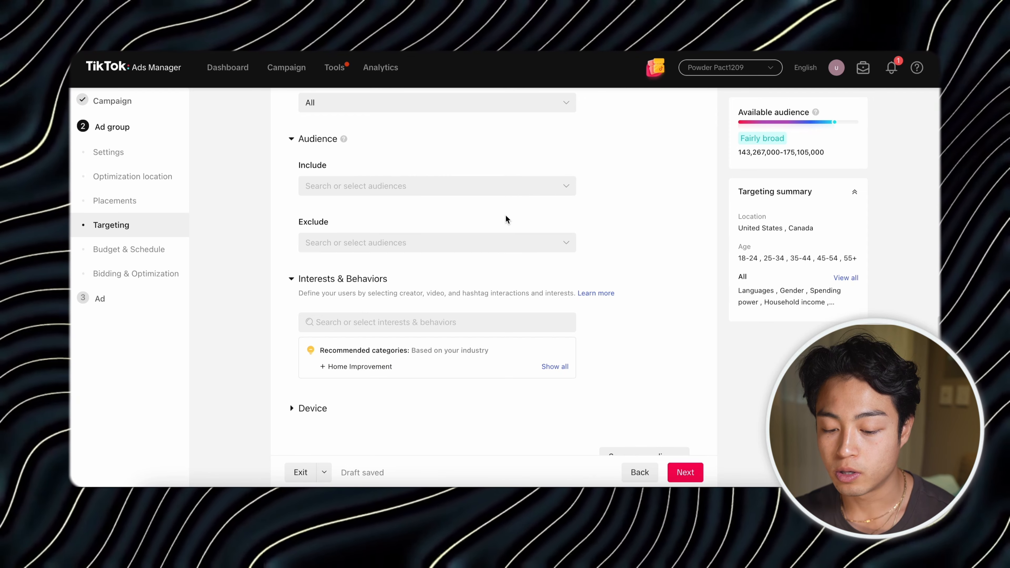
- Examine the interest and behavior categories, and review the storefront homepage's product sections to judge which interests suit the product
scroll(497, 255, "down", 2)
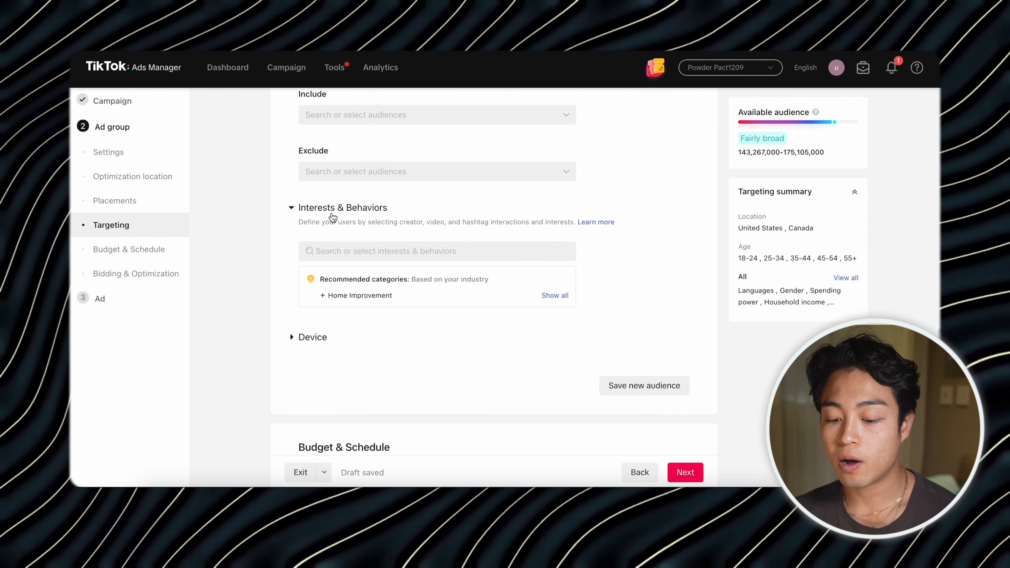
left_click(368, 255)
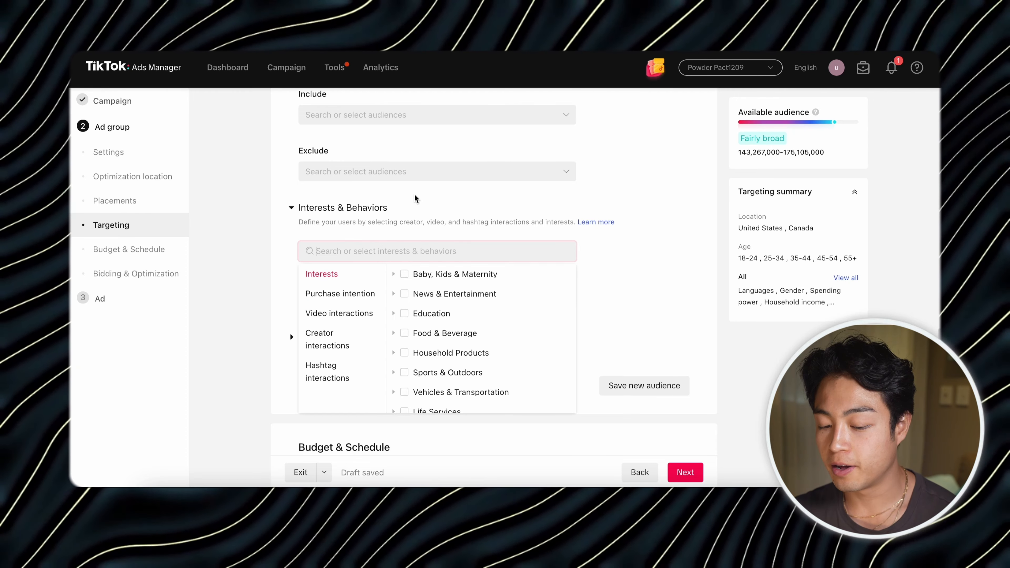
scroll(415, 195, "up", 15)
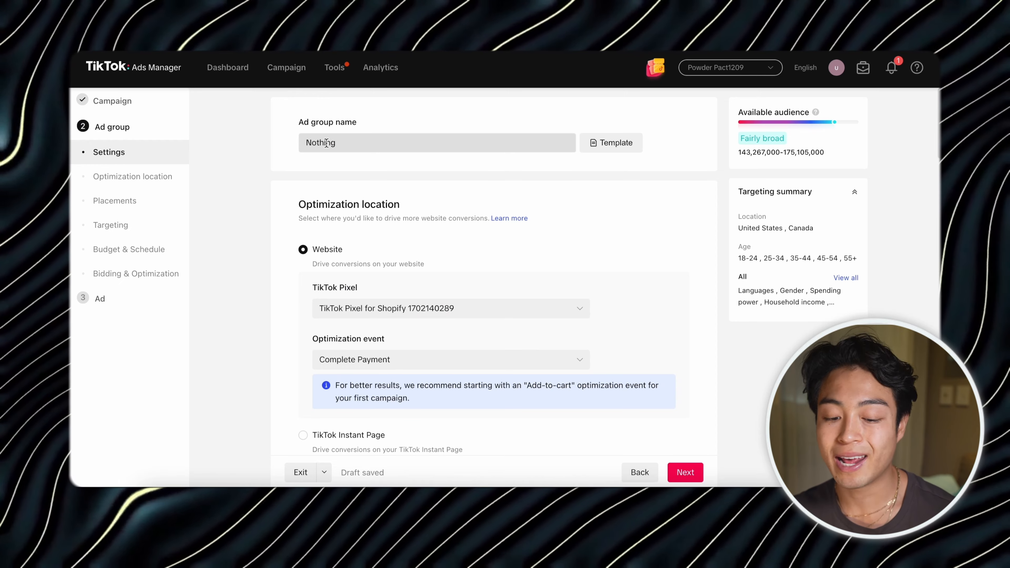
scroll(356, 173, "down", 10)
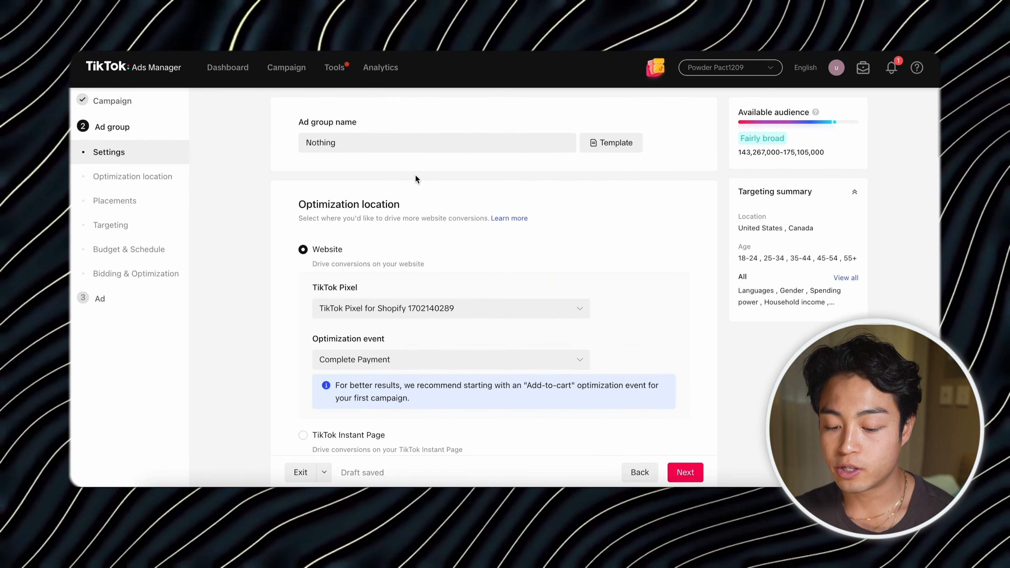
scroll(418, 176, "down", 12)
scroll(417, 180, "down", 8)
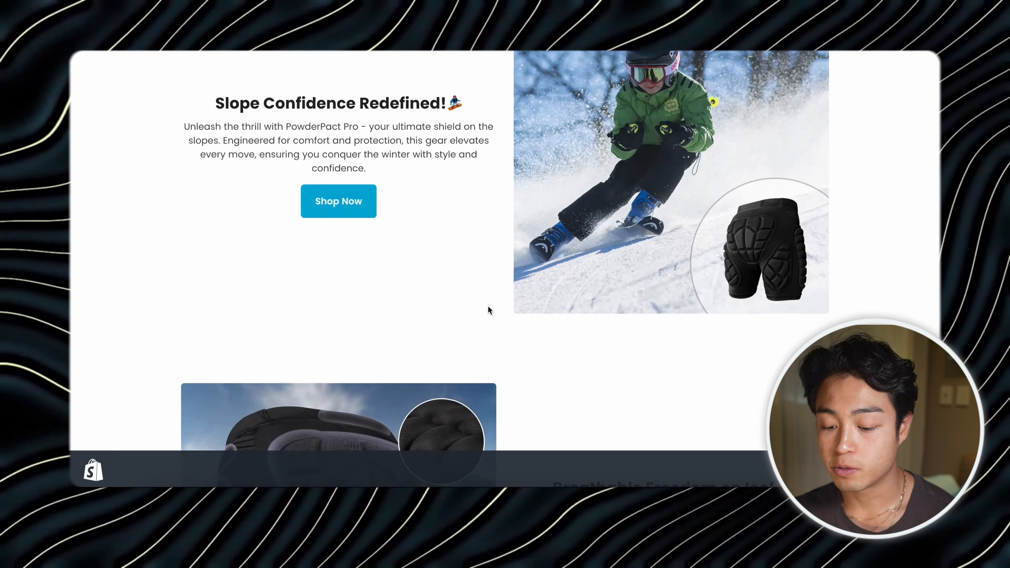
scroll(489, 310, "down", 6)
scroll(488, 307, "down", 10)
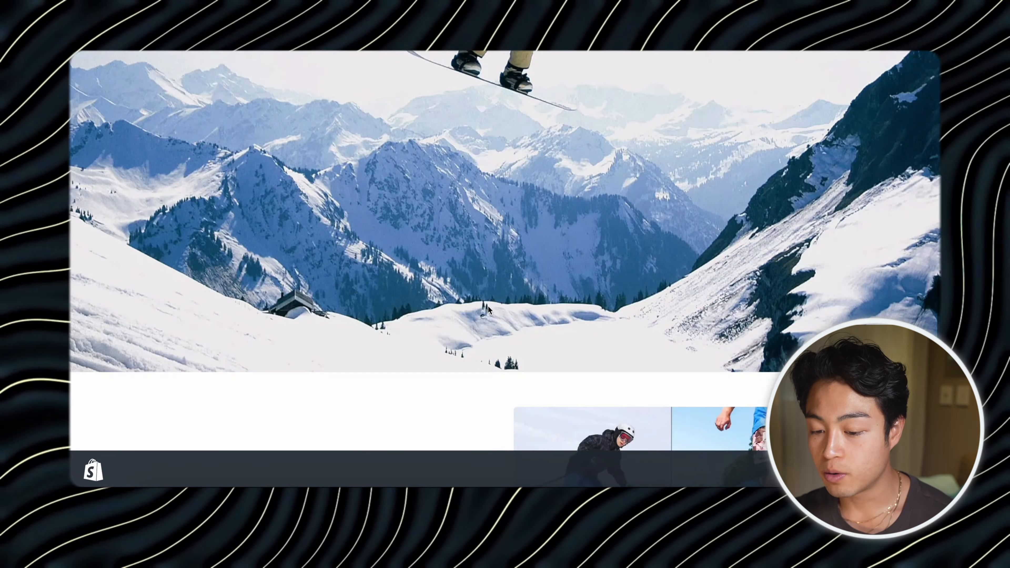
scroll(489, 310, "down", 5)
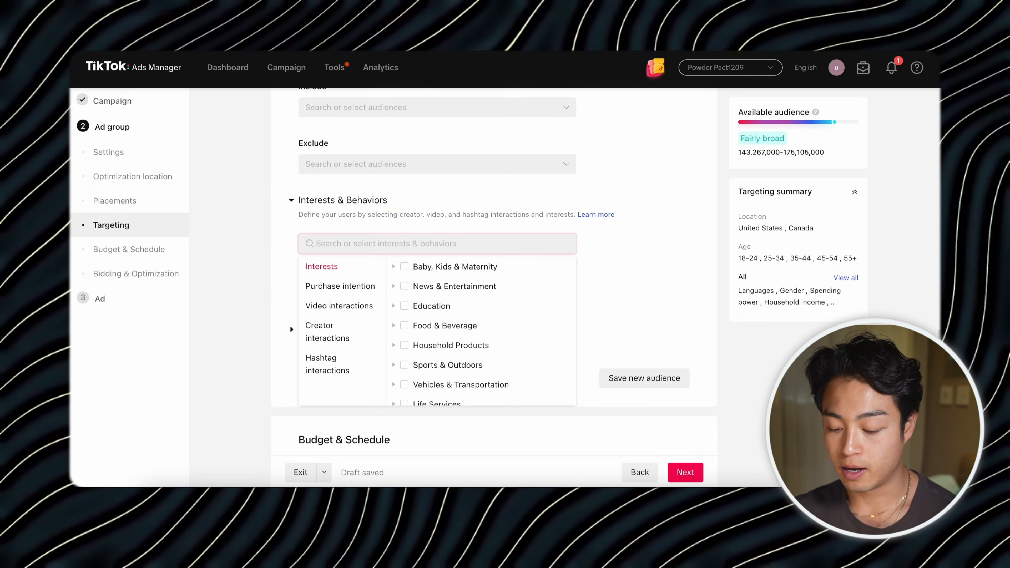
- Search the interests for "snow" and "sled" and add snowboarding and sledding to the ad group's targeting
type("snd")
key("BackSpace")
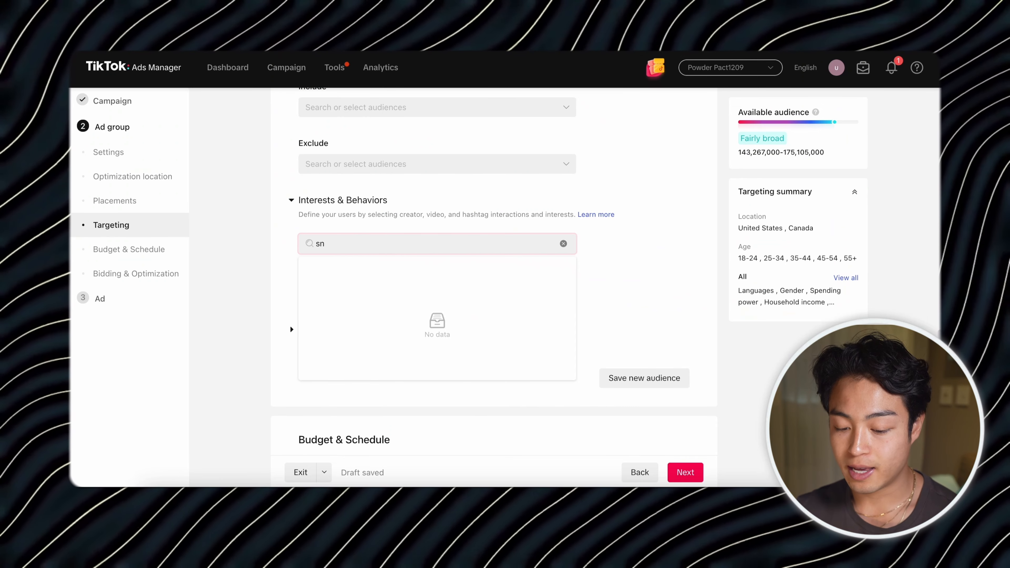
type("ow")
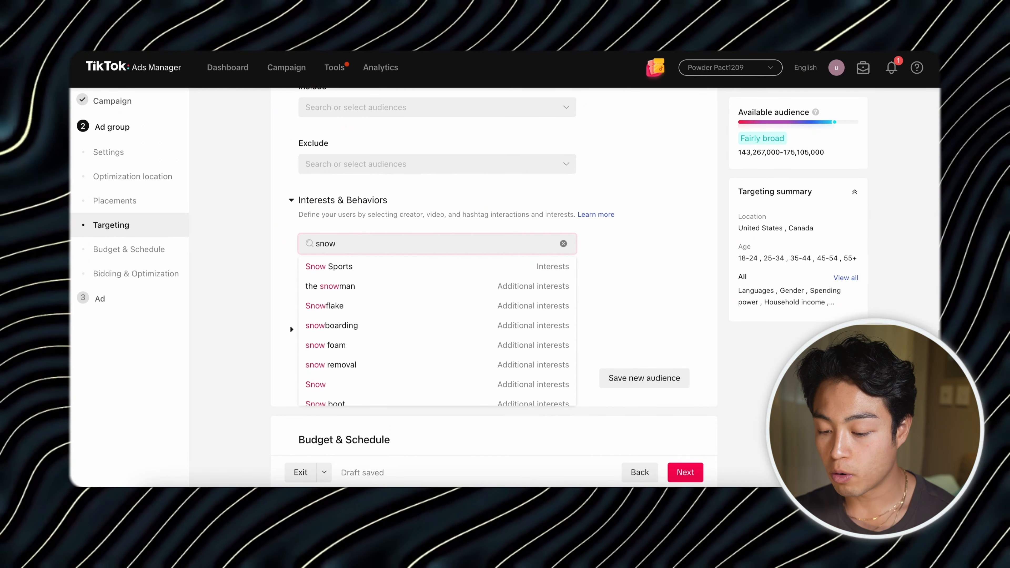
mouse_move(390, 272)
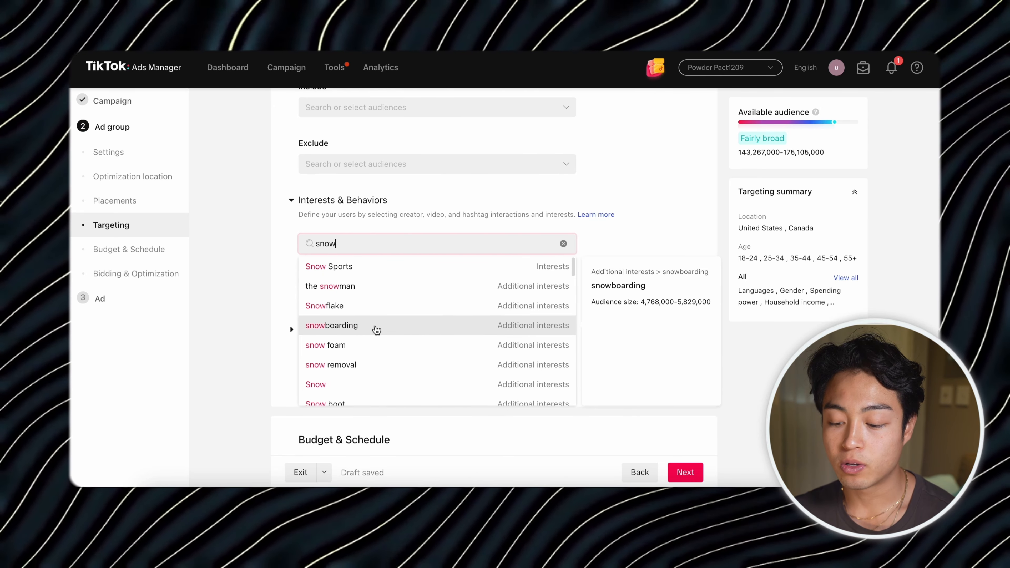
left_click(377, 329)
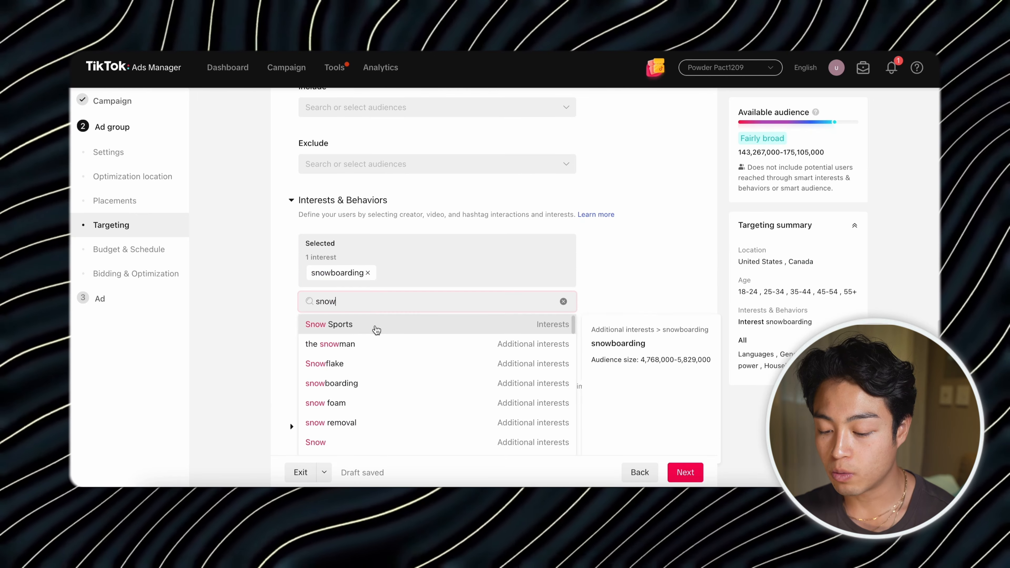
key("ctrl+a")
type("sled")
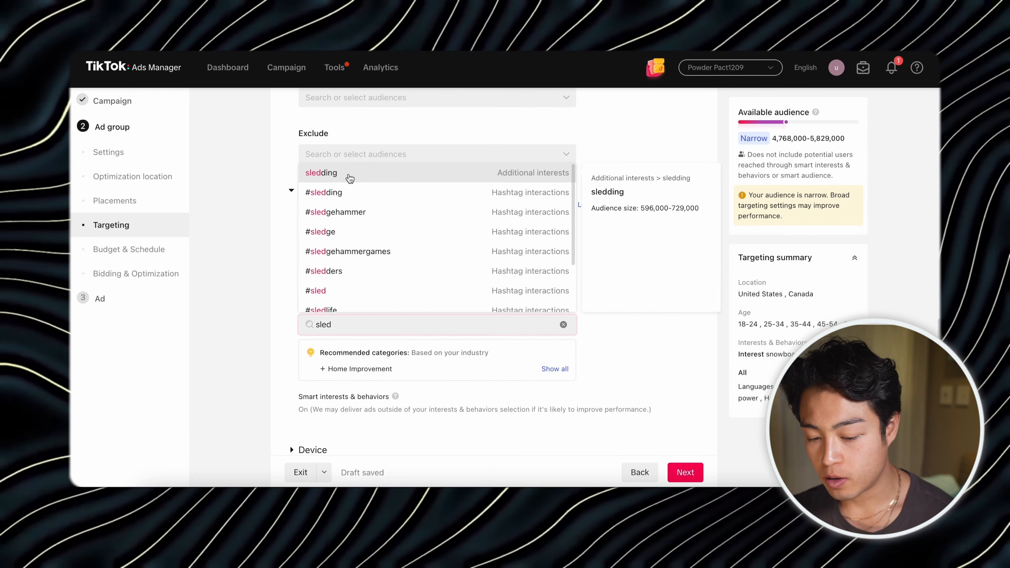
left_click(352, 176)
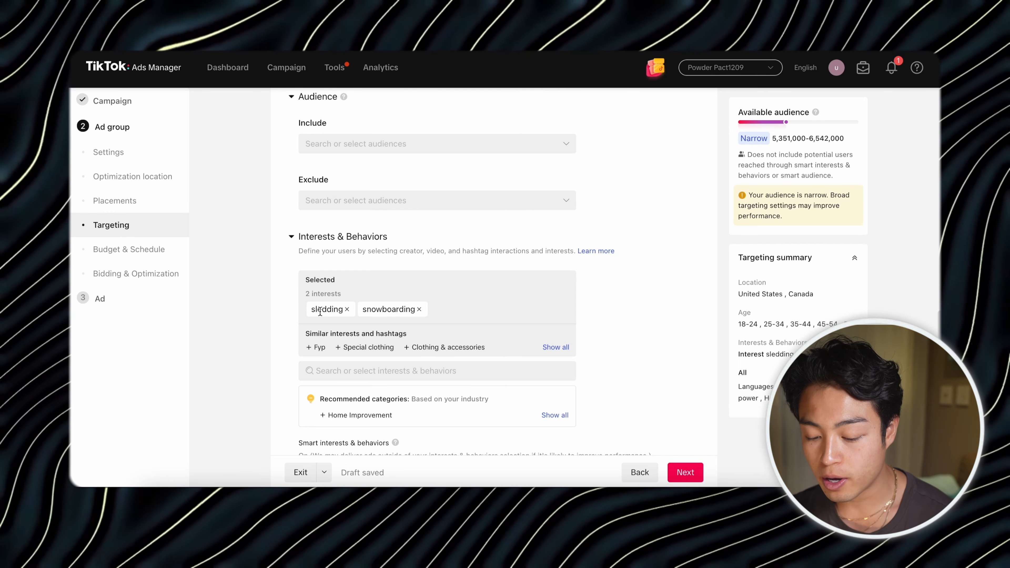
- Add the whole Sports & Outdoors interest category by including both Outdoor Equipment and Sports Equipment
scroll(481, 359, "down", 1)
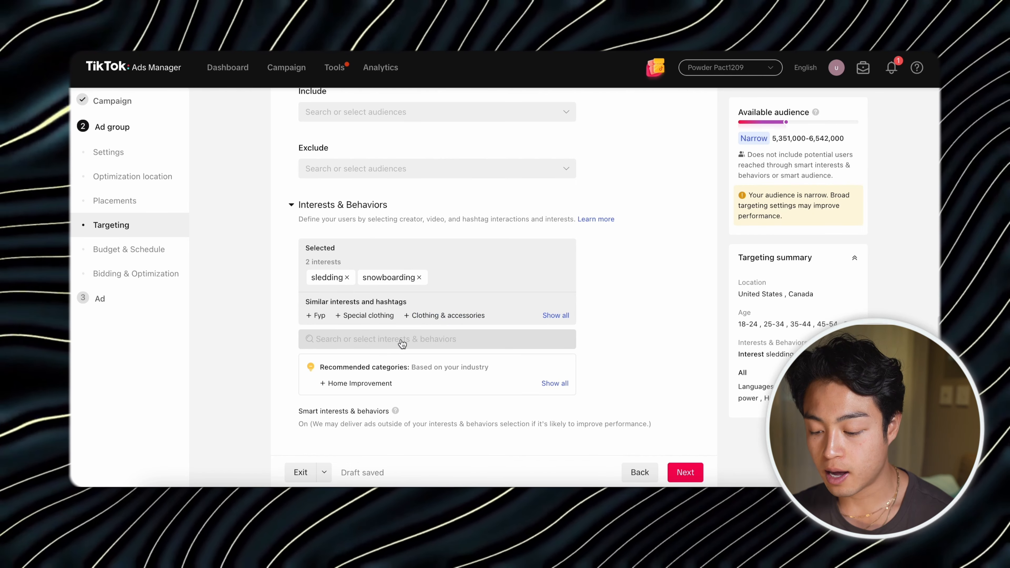
left_click(397, 342)
left_click(404, 208)
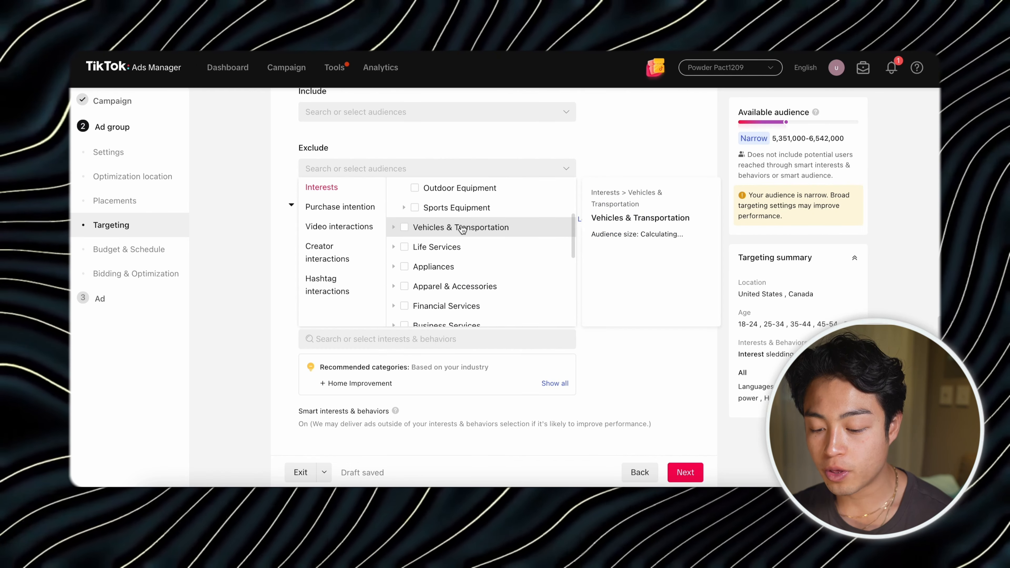
scroll(462, 228, "up", 1)
left_click(414, 205)
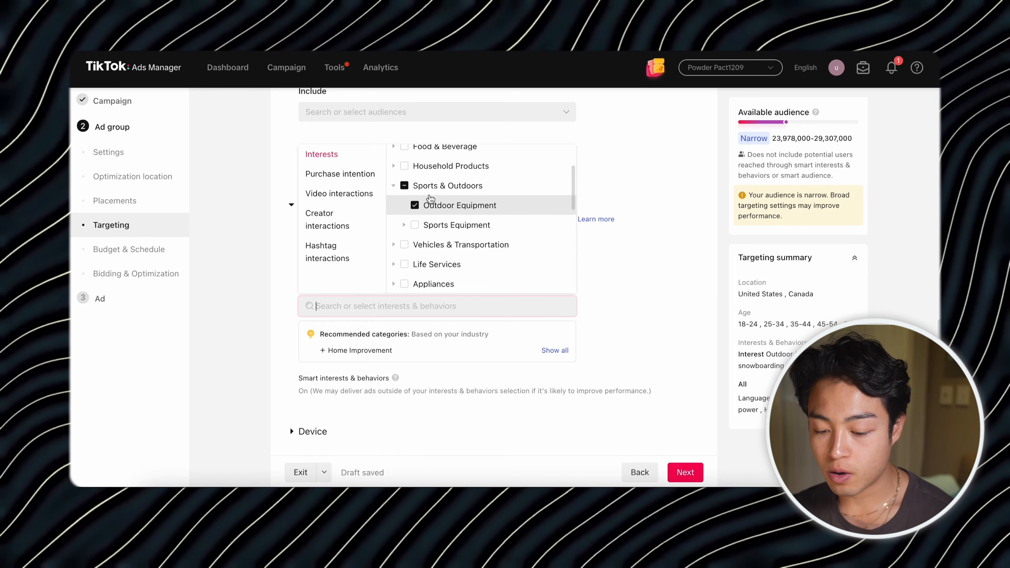
left_click(416, 226)
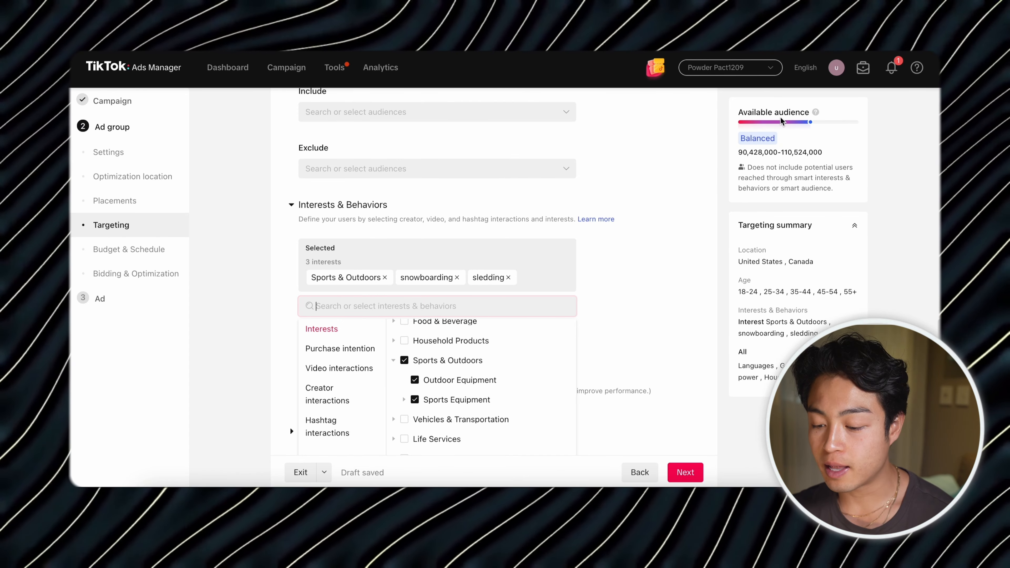
- Check the optimization goal options, keep Conversion for the ad group, and proceed to the ad setup
scroll(644, 347, "down", 10)
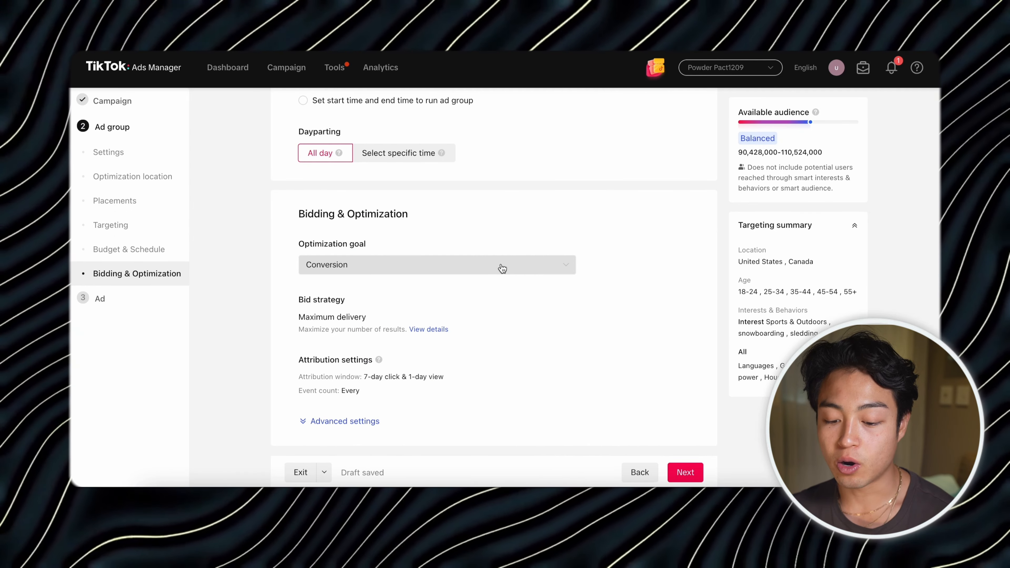
left_click(418, 268)
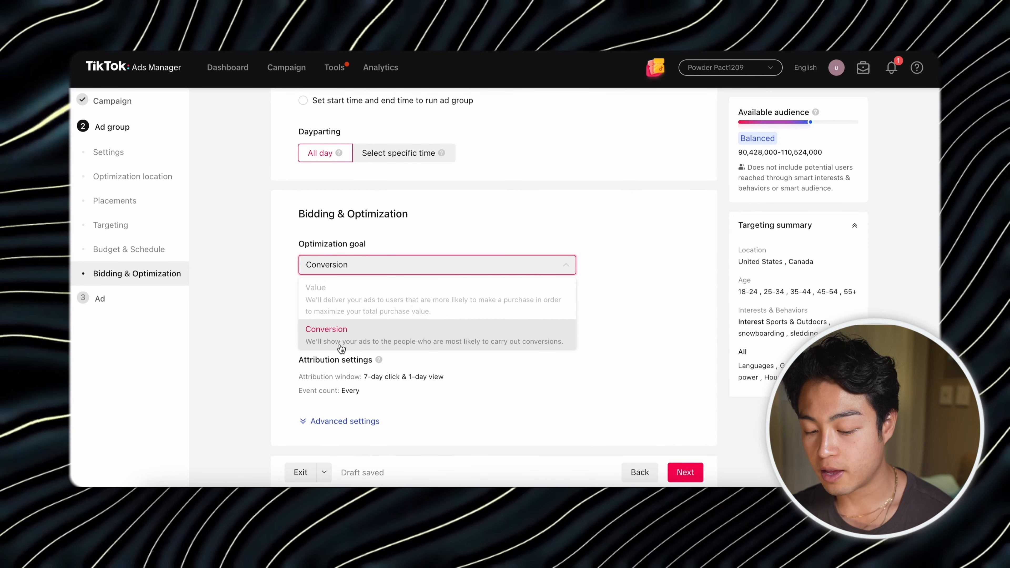
left_click(666, 368)
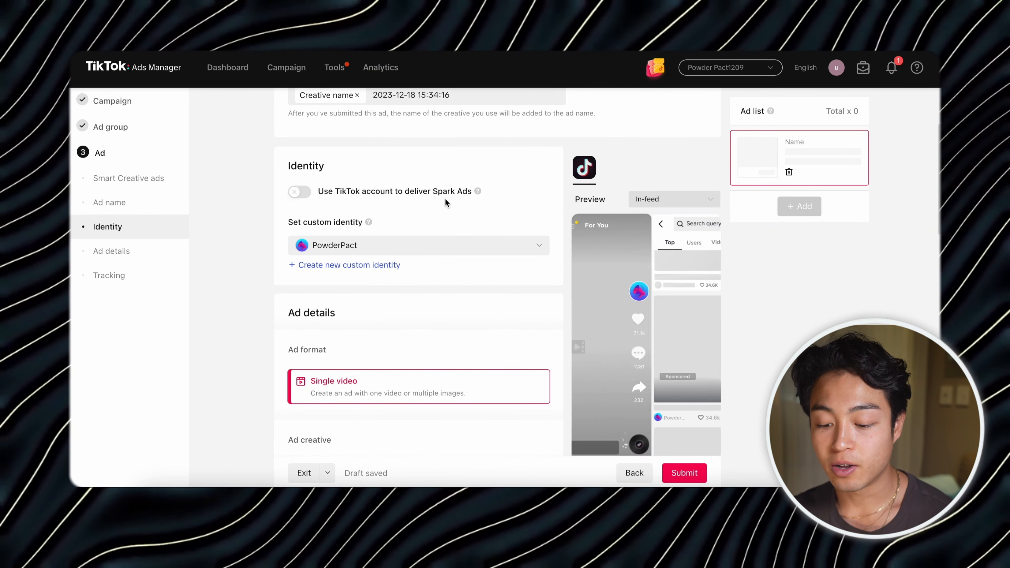
mouse_move(477, 196)
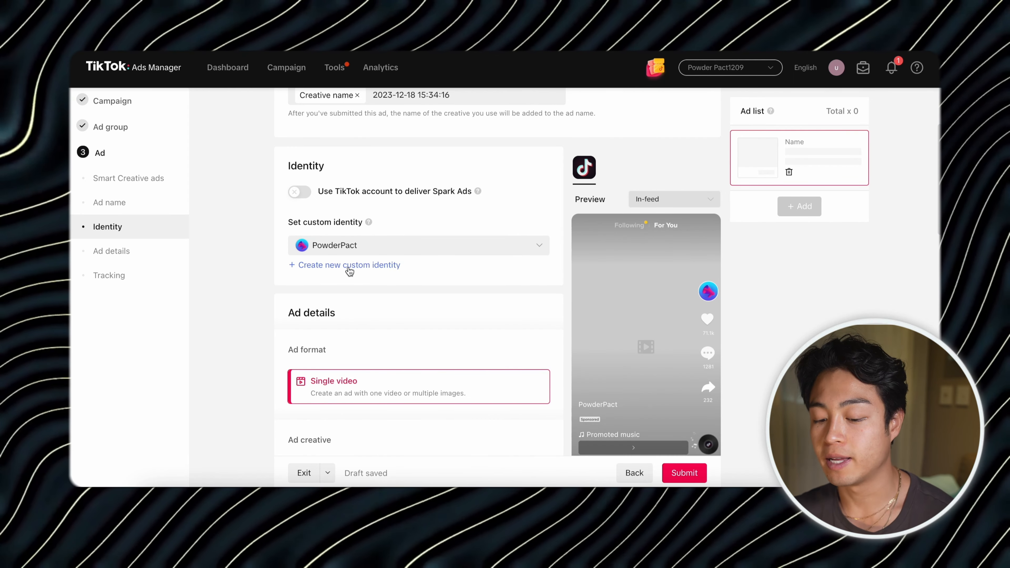
left_click(350, 269)
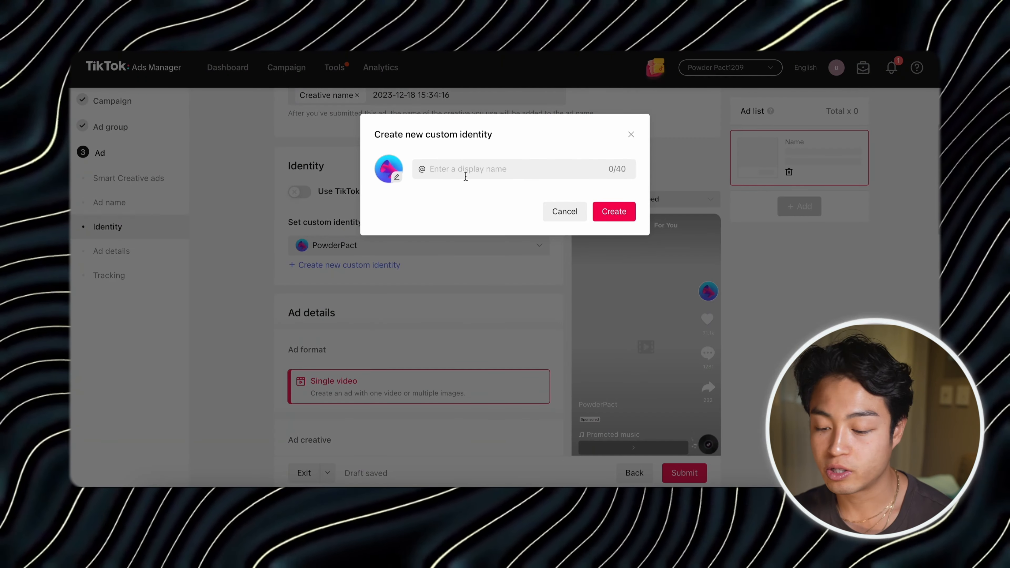
left_click(464, 172)
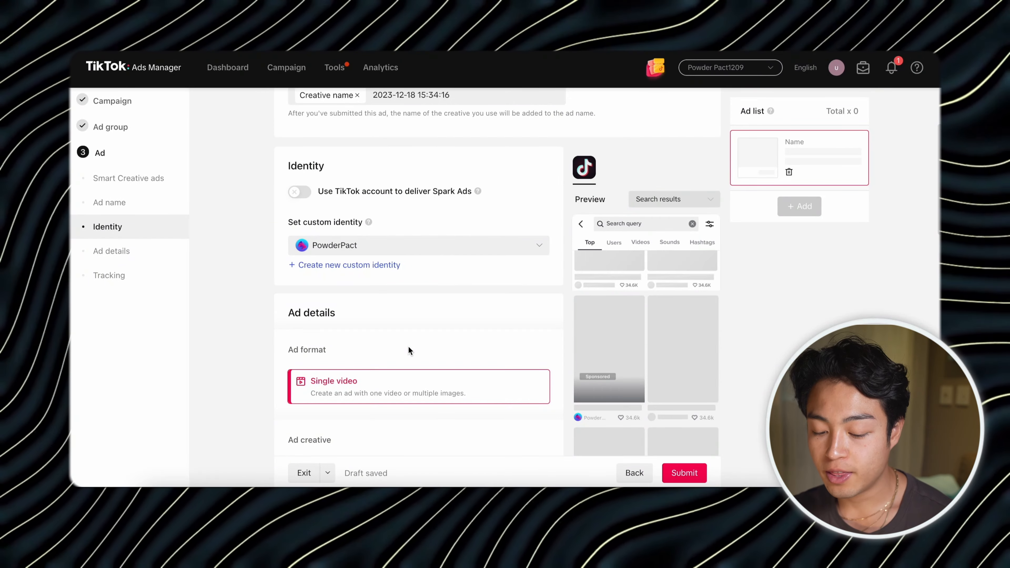
- Add all three Padded Short Pants videos from the video library as ad creatives
scroll(408, 347, "down", 4)
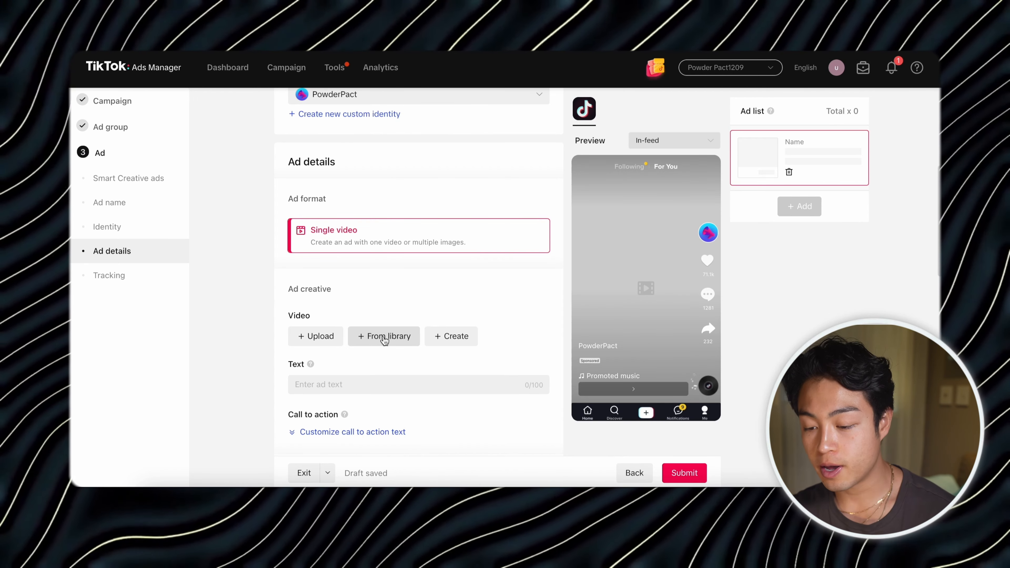
left_click(384, 338)
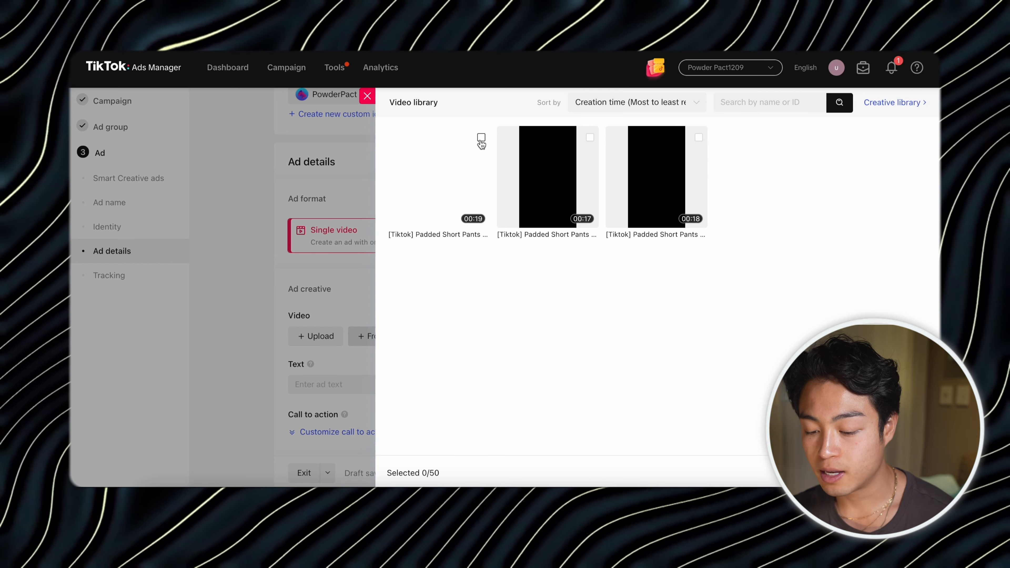
left_click(481, 138)
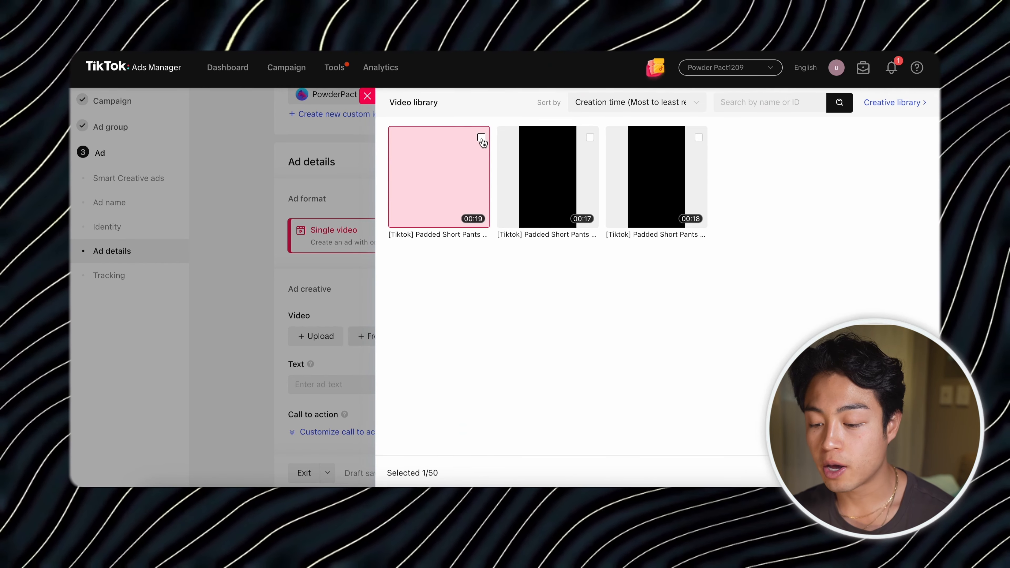
left_click(589, 137)
left_click(699, 137)
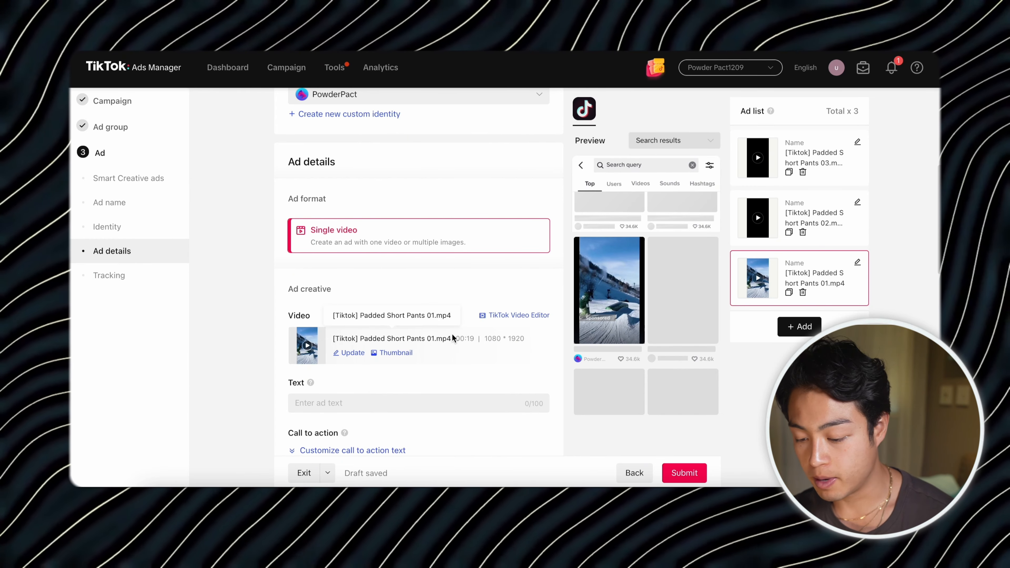
- Enter "Grab Yours Now!" as the ad text for the Padded Short Pants 01 ad
scroll(452, 334, "down", 3)
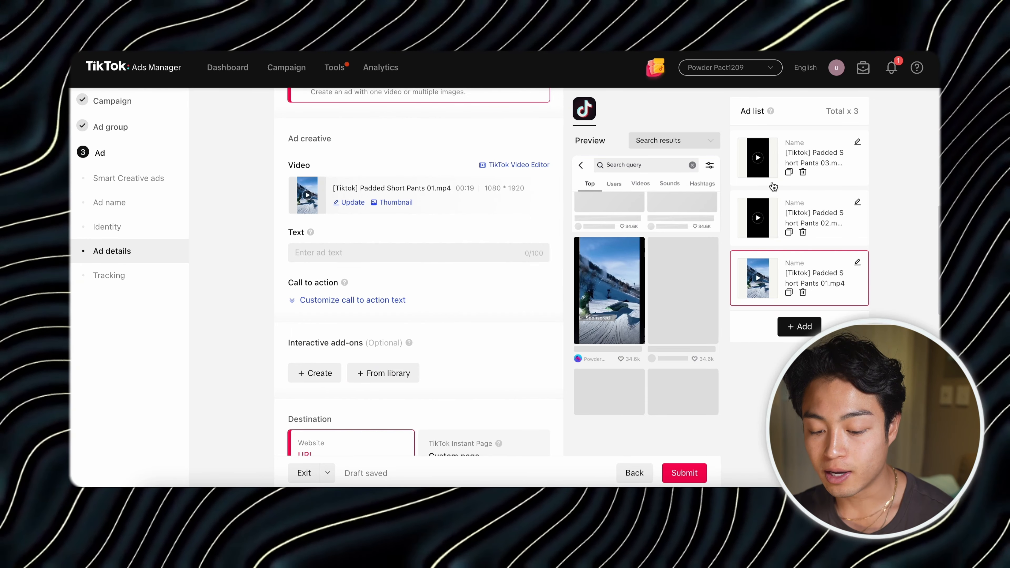
left_click(346, 257)
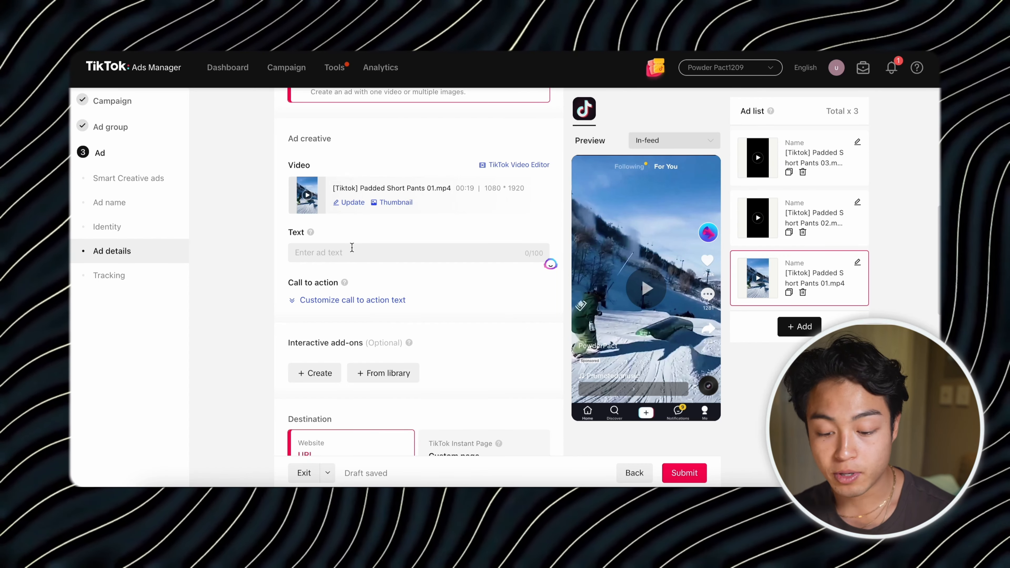
left_click(331, 252)
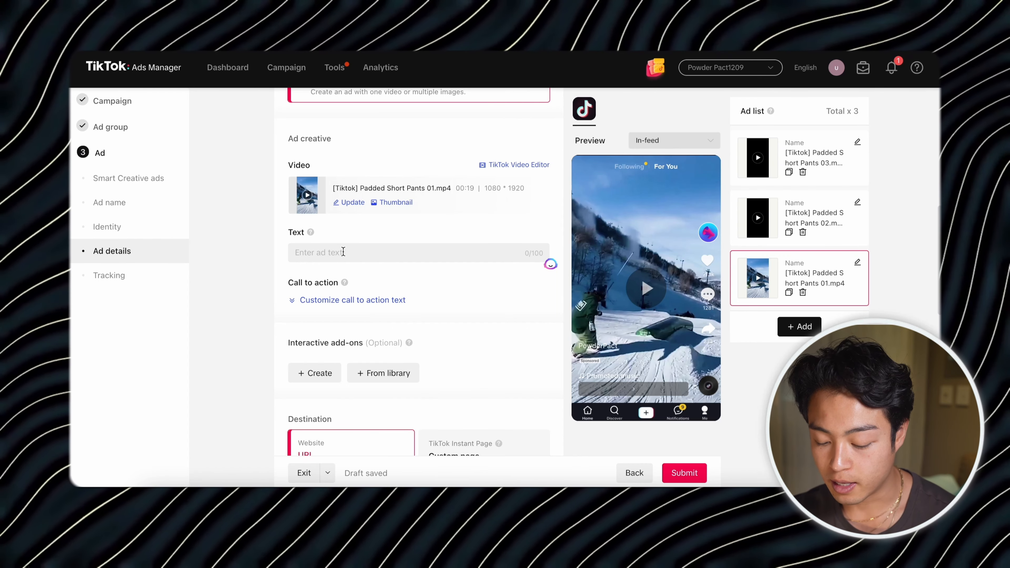
type("Grab y")
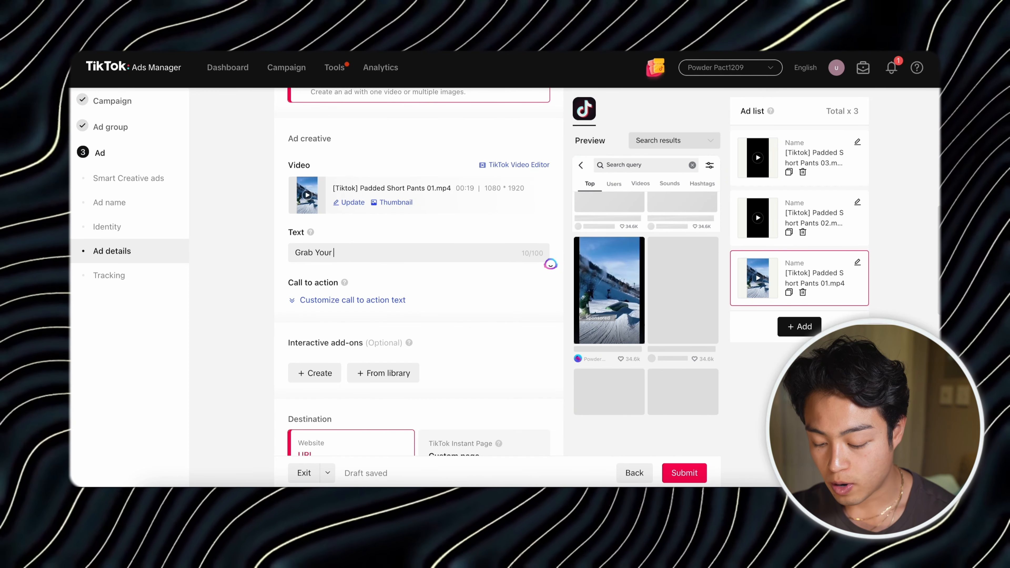
type("ours Now")
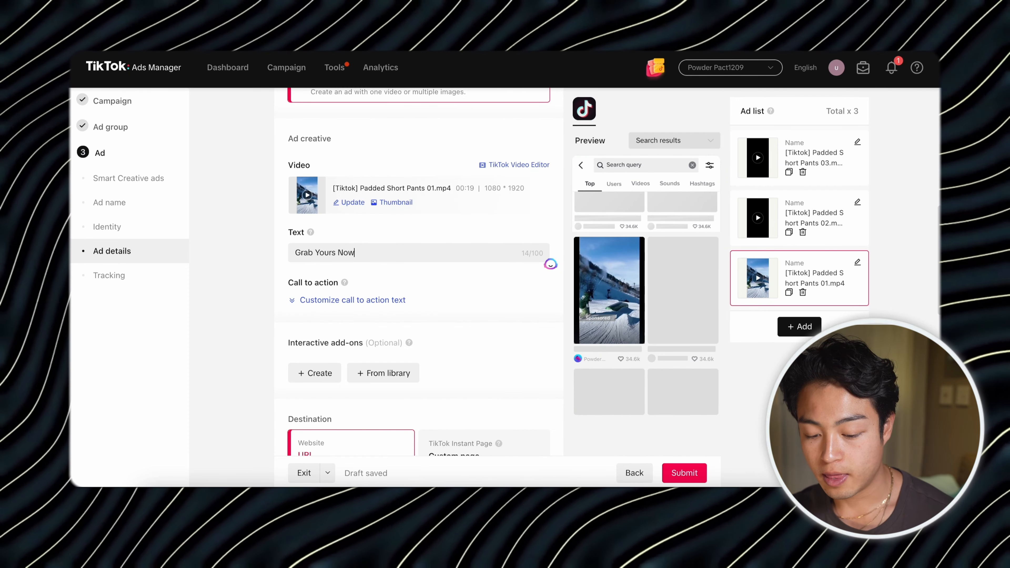
type("!")
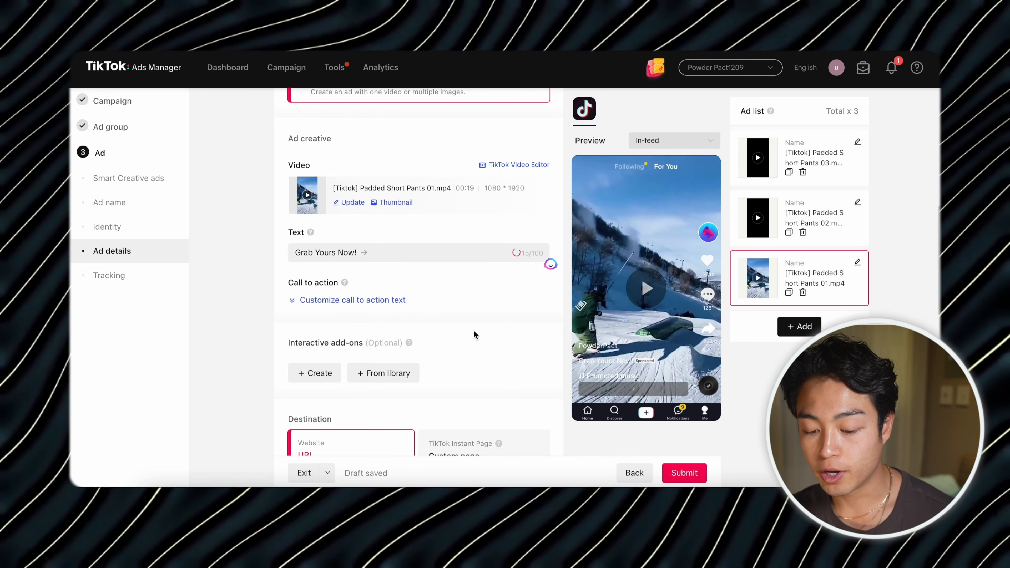
- Look over the PowderPact Pro product page in the Shopify store and set its URL as the 01 ad's website destination
scroll(474, 333, "down", 6)
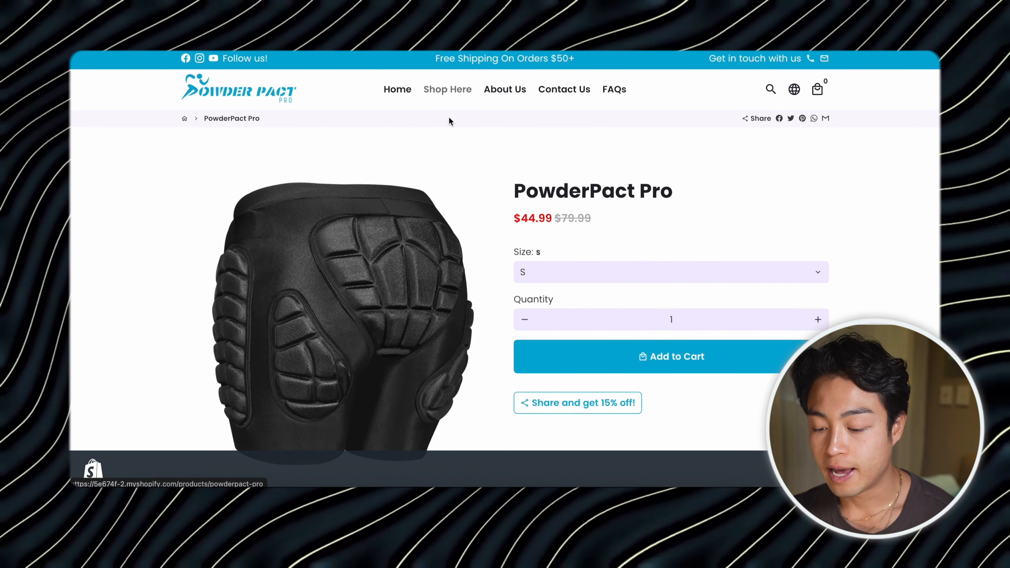
scroll(500, 315, "down", 15)
scroll(500, 316, "down", 10)
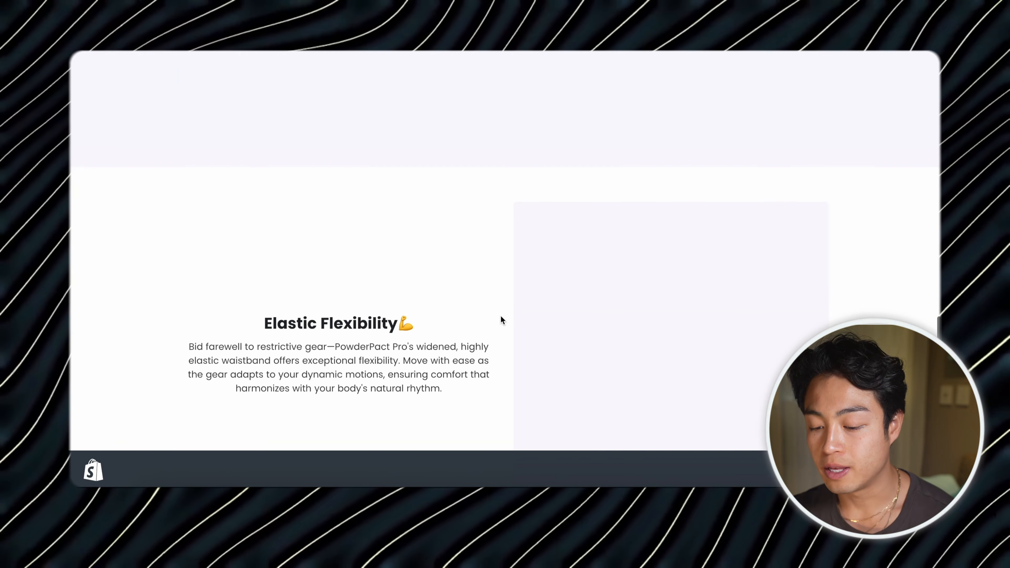
scroll(500, 316, "up", 10)
scroll(501, 315, "down", 5)
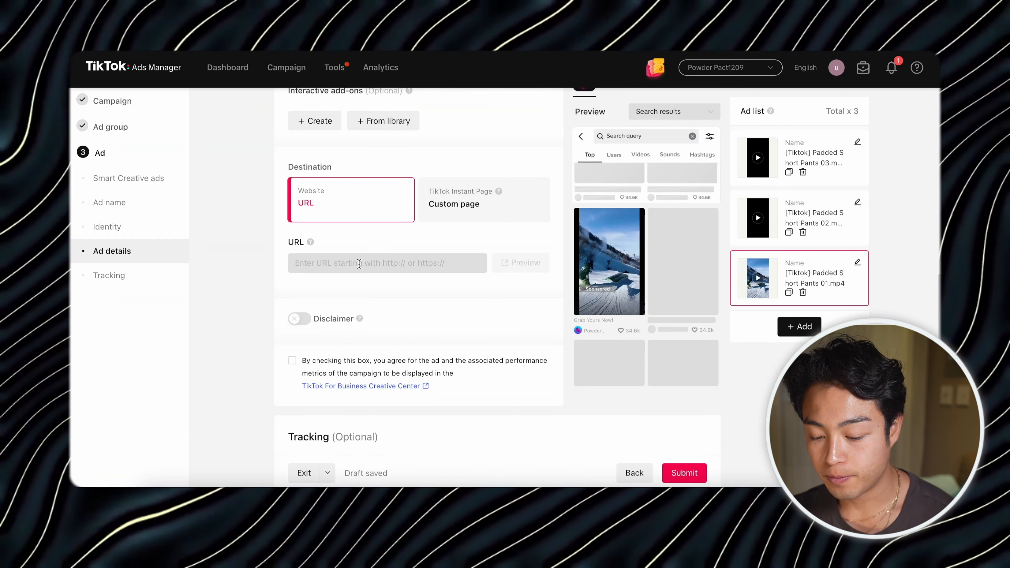
left_click(359, 264)
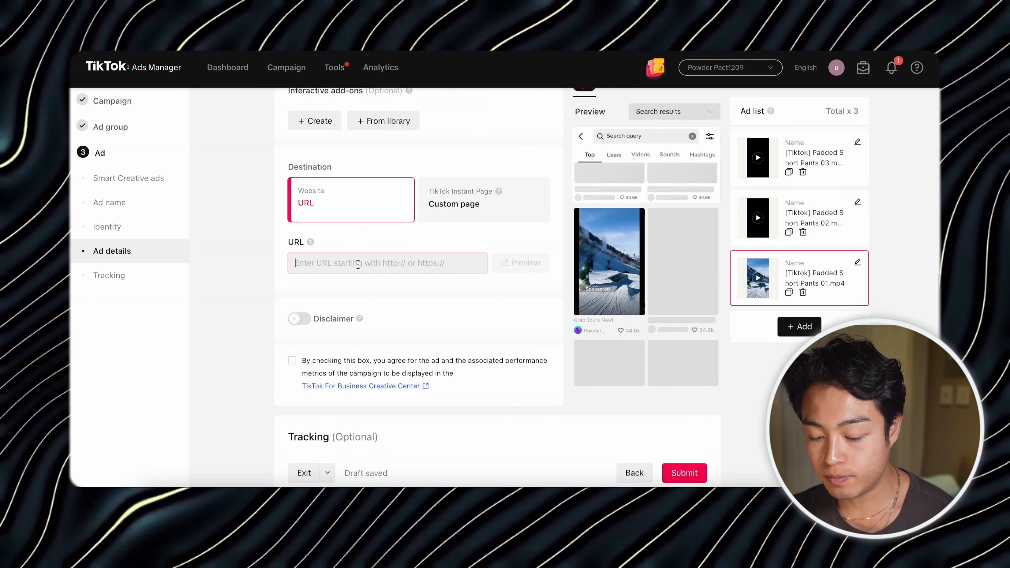
key("ctrl+v")
scroll(426, 360, "down", 7)
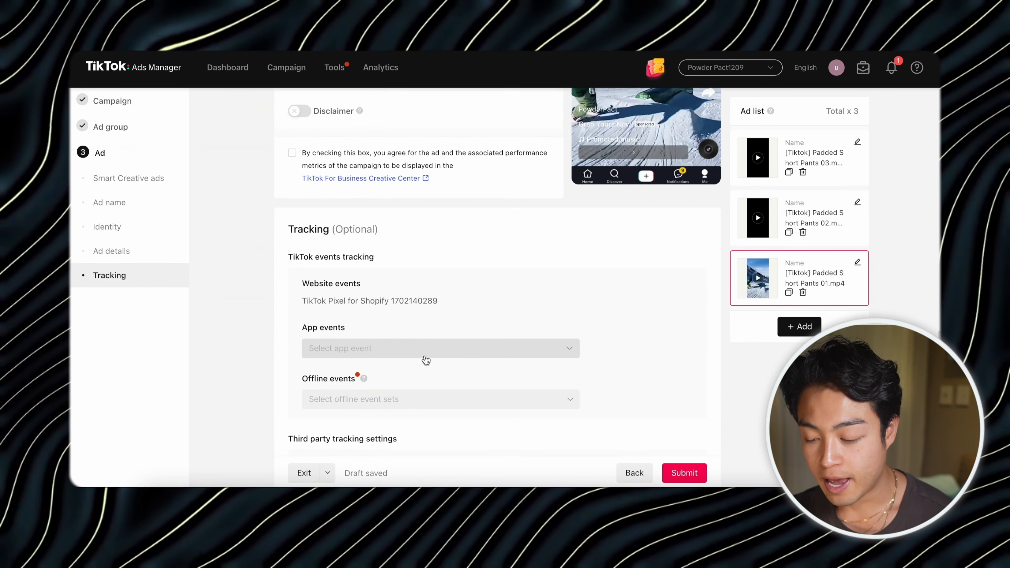
- Set the same PowderPact Pro product page URL as the destination of the Padded Short Pants 02 and 03 ads
scroll(424, 355, "up", 8)
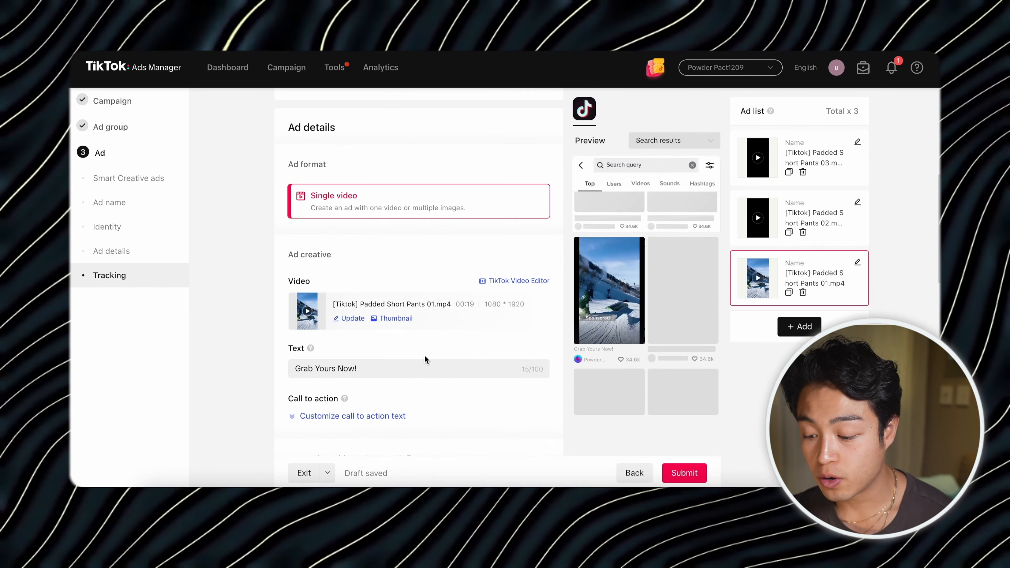
left_click(787, 204)
scroll(419, 348, "down", 10)
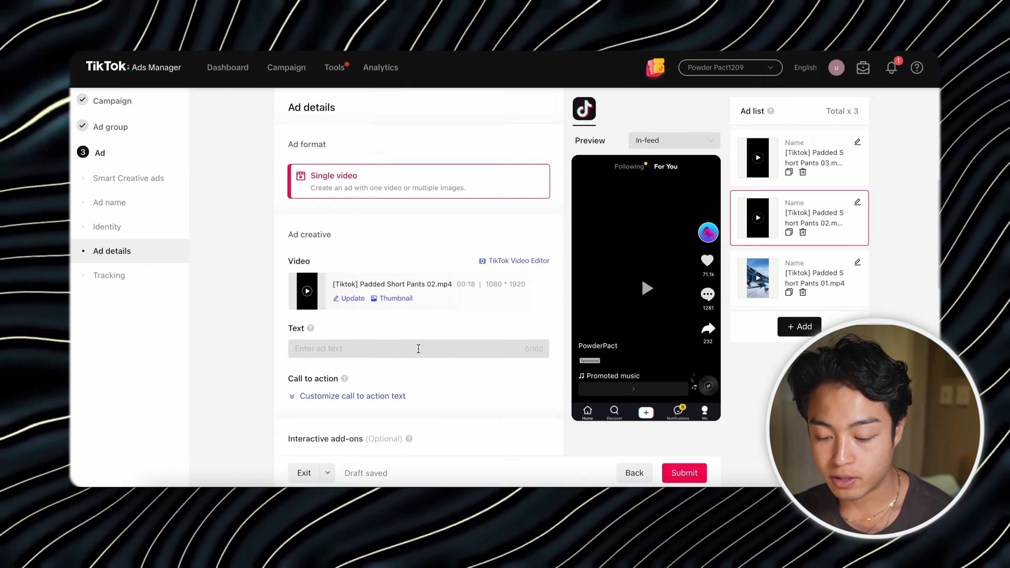
left_click(393, 311)
key("ctrl+v")
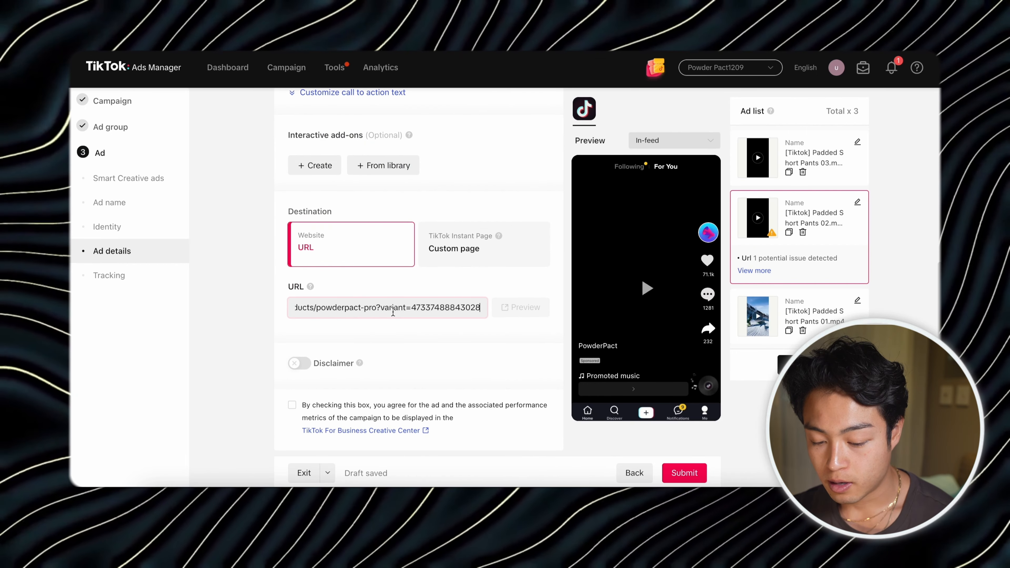
left_click(794, 154)
left_click(380, 308)
key("ctrl+v")
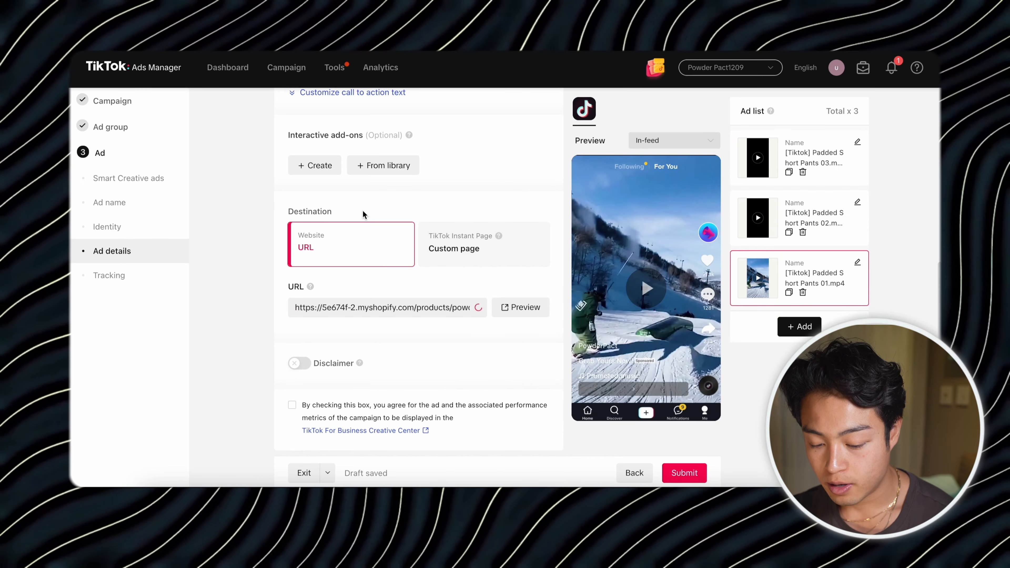
- Copy the ad text "Grab Yours Now!" from the Padded Short Pants 01 ad into the 02 and 03 ads
scroll(364, 215, "up", 8)
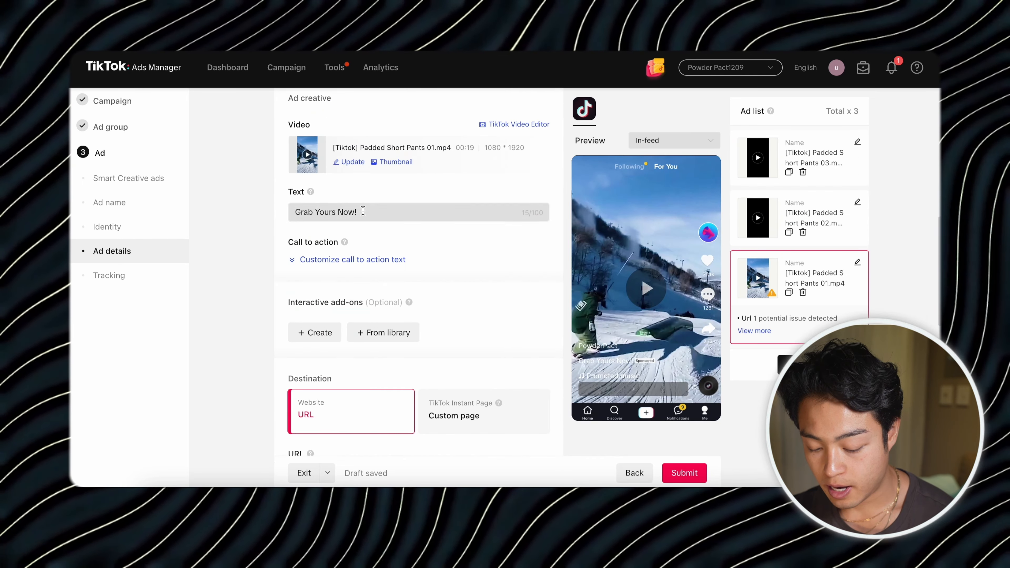
triple_click(328, 365)
key("ctrl+c")
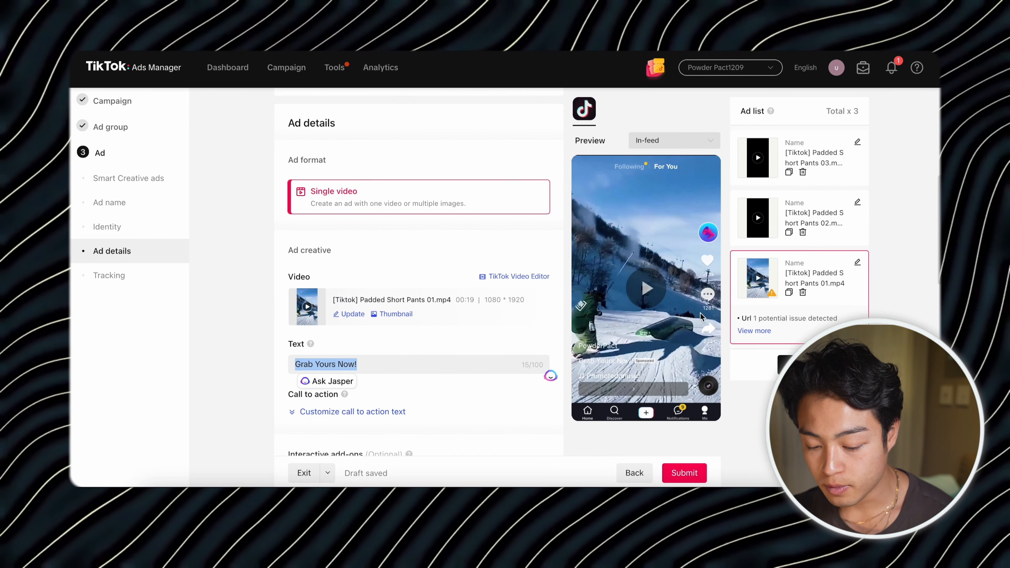
left_click(797, 206)
left_click(388, 364)
key("ctrl+v")
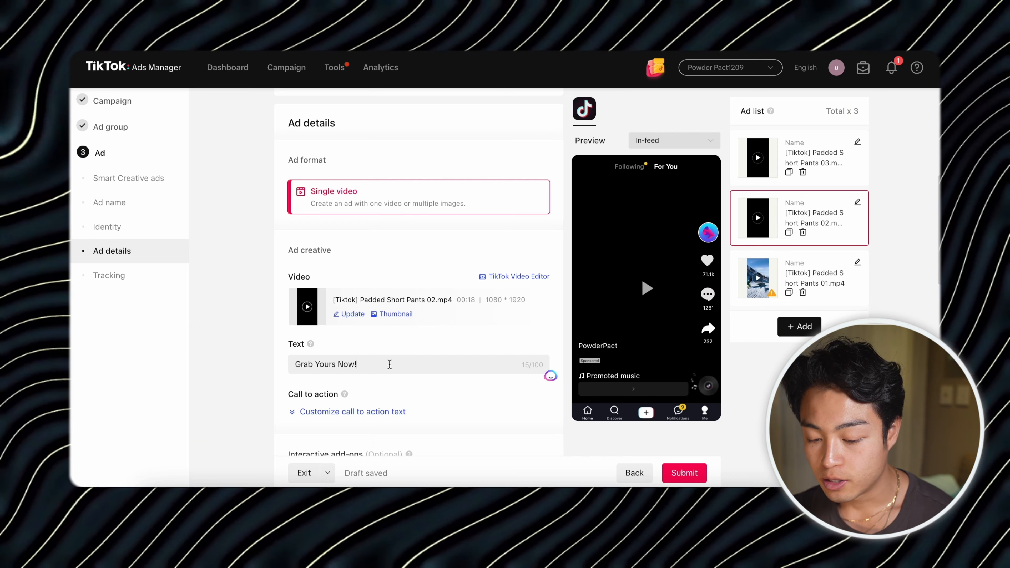
left_click(806, 160)
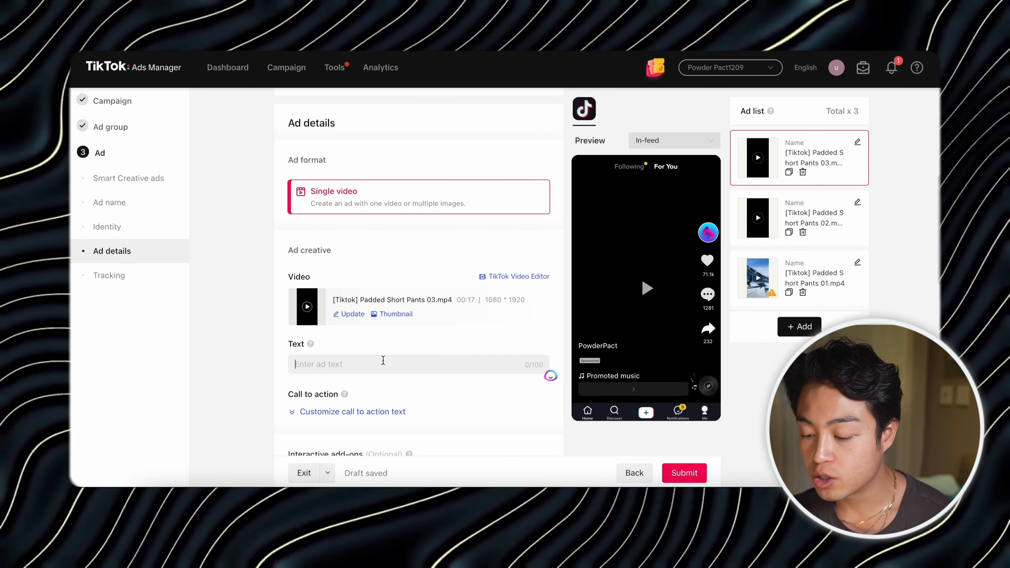
left_click(384, 364)
key("ctrl+v")
- Go through the three ads and play the in-feed previews of the Padded Short Pants 01 and 03 videos
left_click(819, 208)
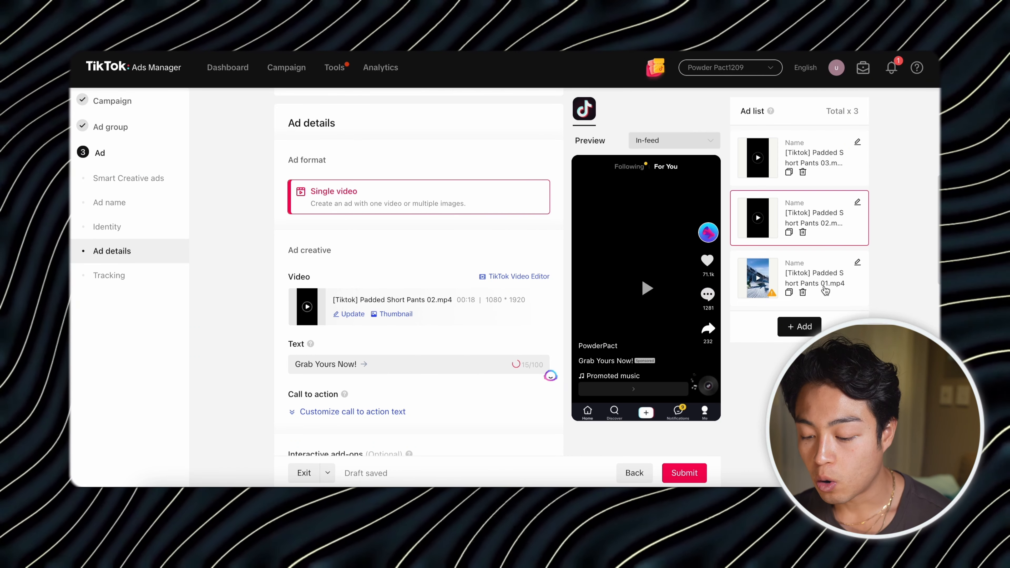
left_click(826, 285)
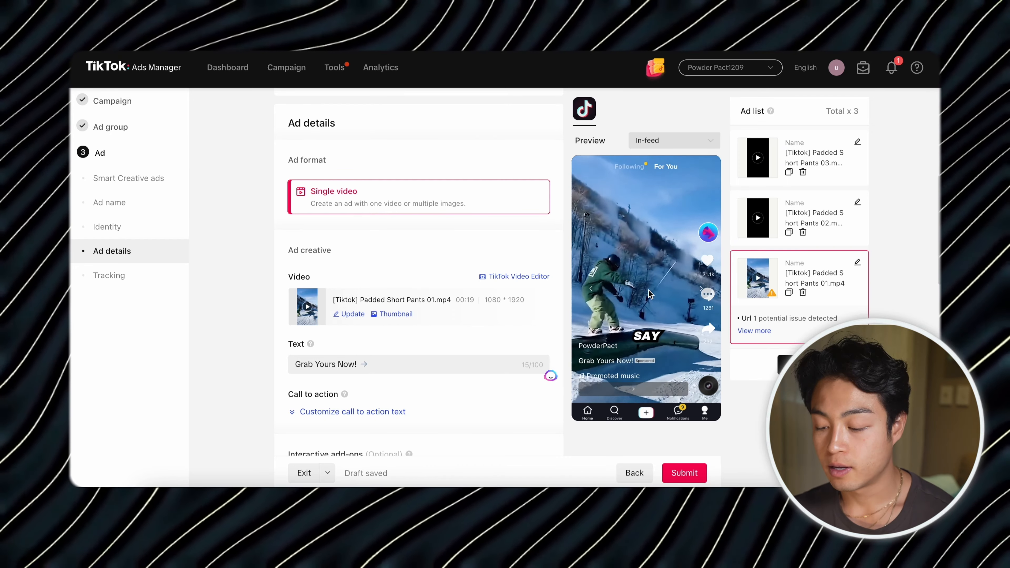
left_click(648, 292)
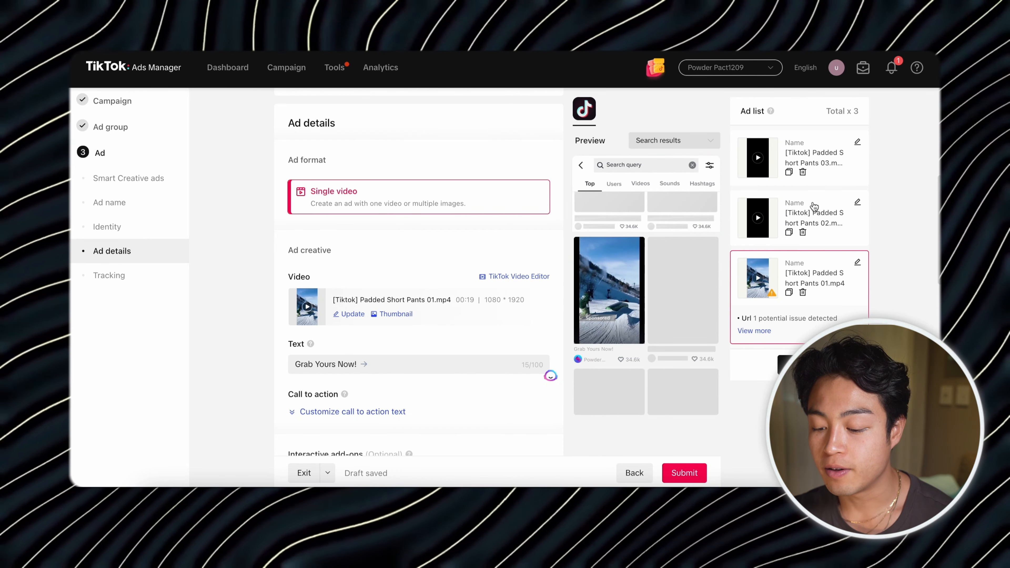
left_click(815, 208)
left_click(822, 161)
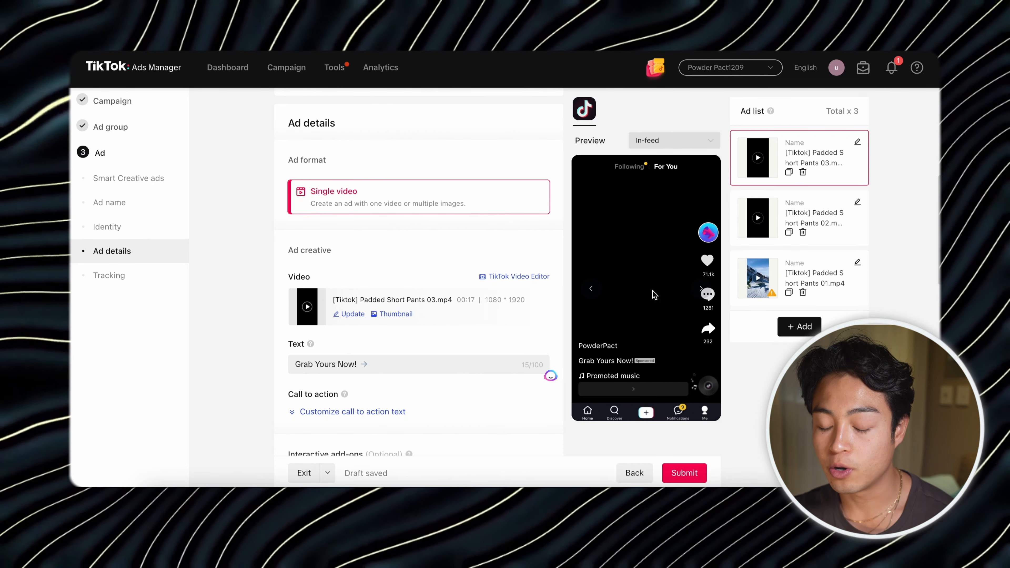
left_click(653, 293)
left_click(652, 294)
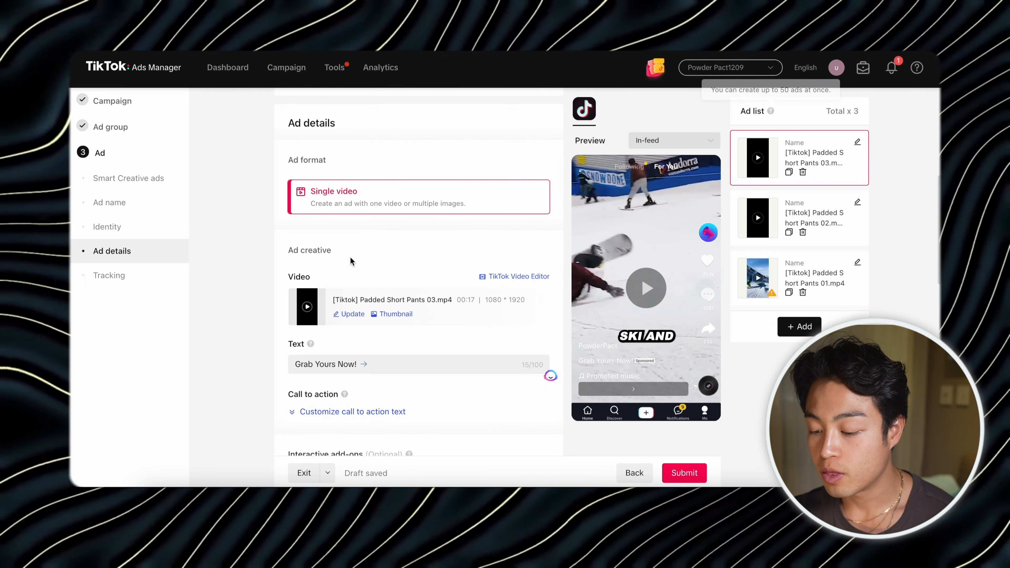
- Review the text and destination URL of the Padded Short Pants ads, then submit the campaign
scroll(410, 356, "down", 3)
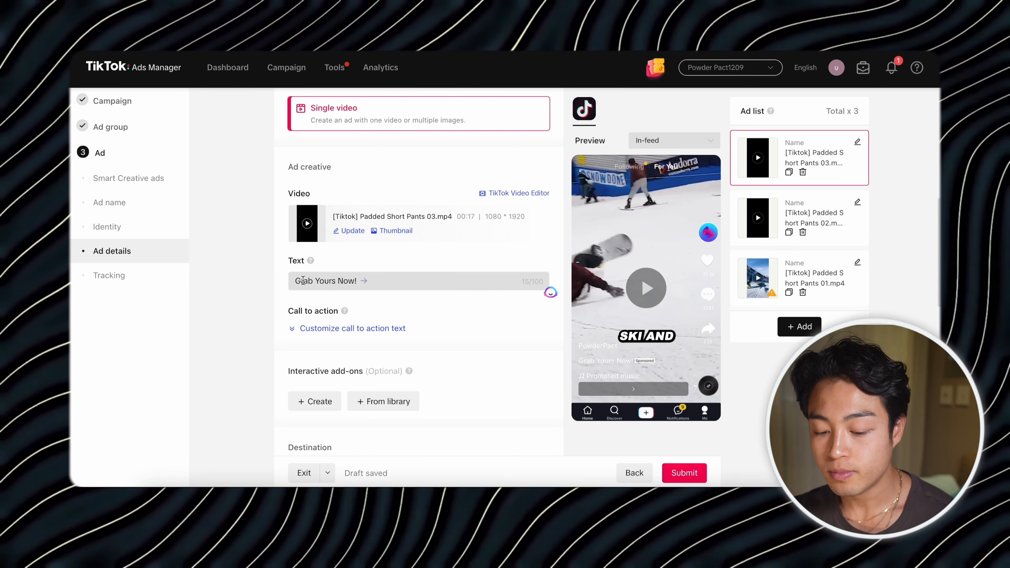
mouse_move(311, 261)
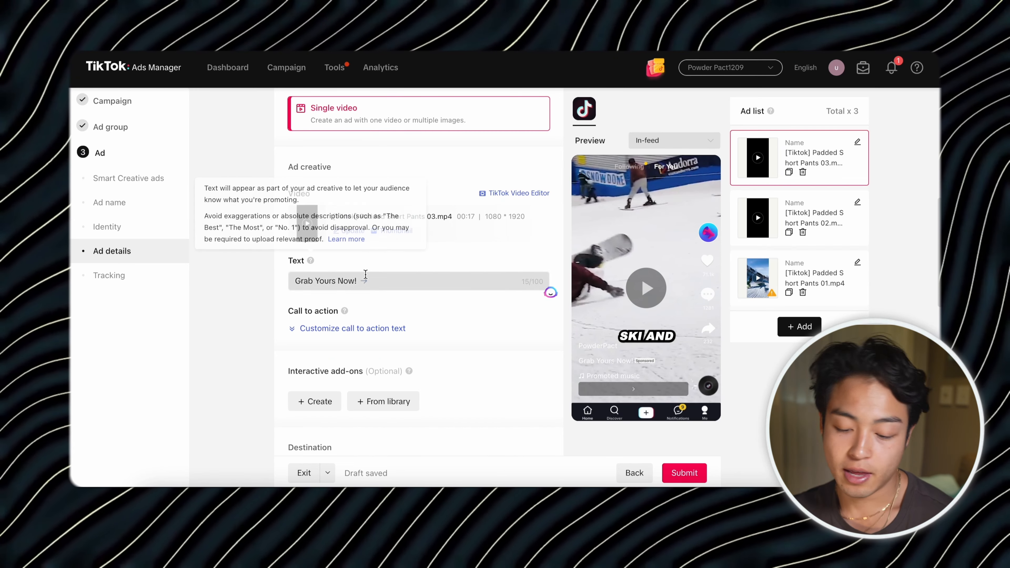
scroll(473, 335, "down", 5)
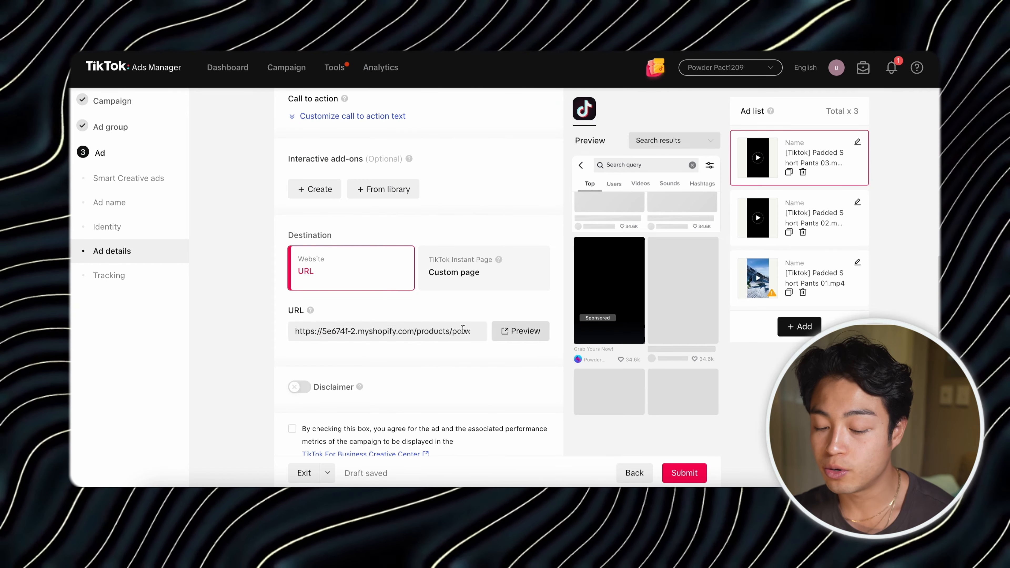
scroll(459, 334, "up", 5)
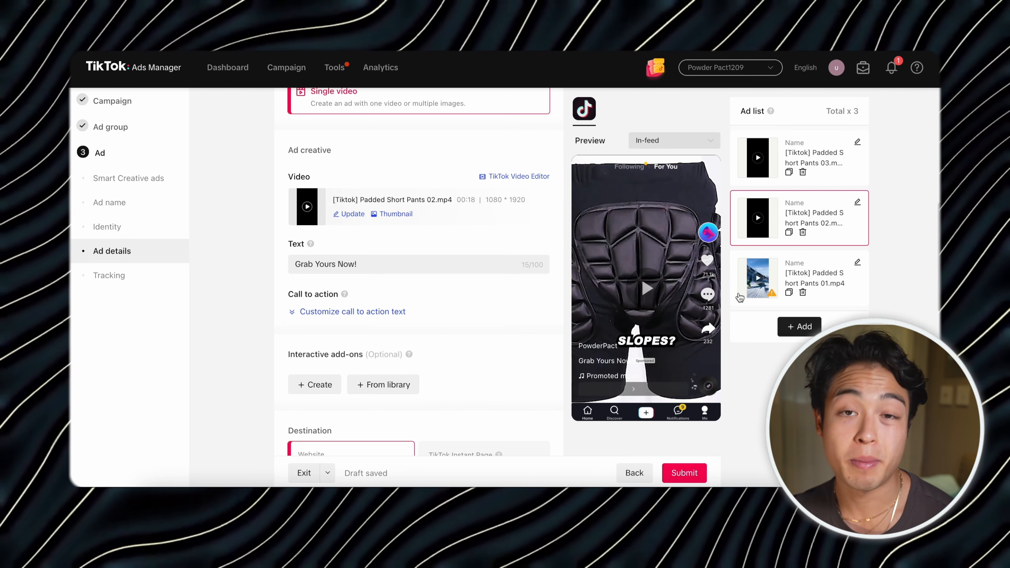
left_click(812, 270)
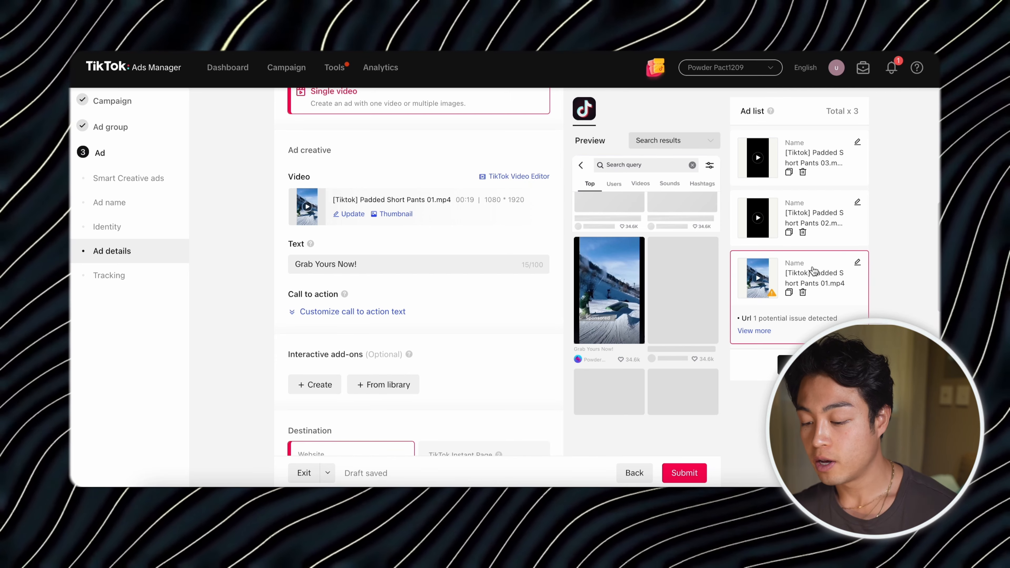
left_click(831, 233)
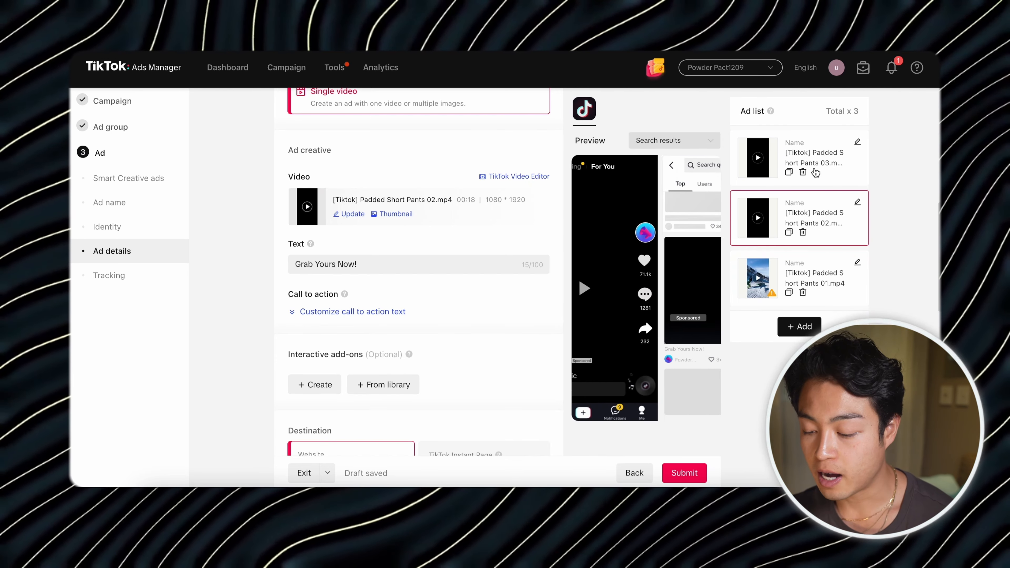
left_click(815, 172)
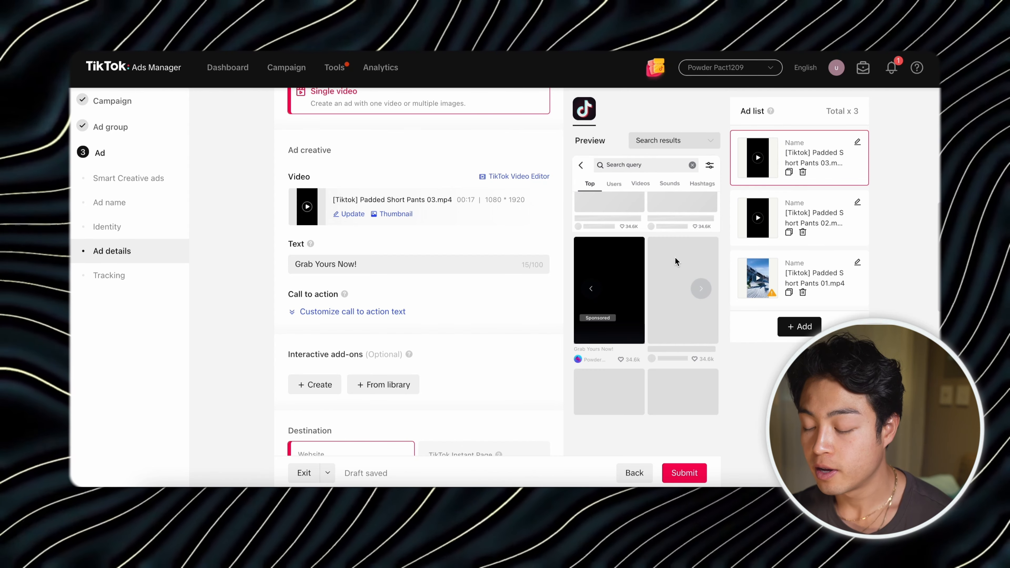
left_click(689, 477)
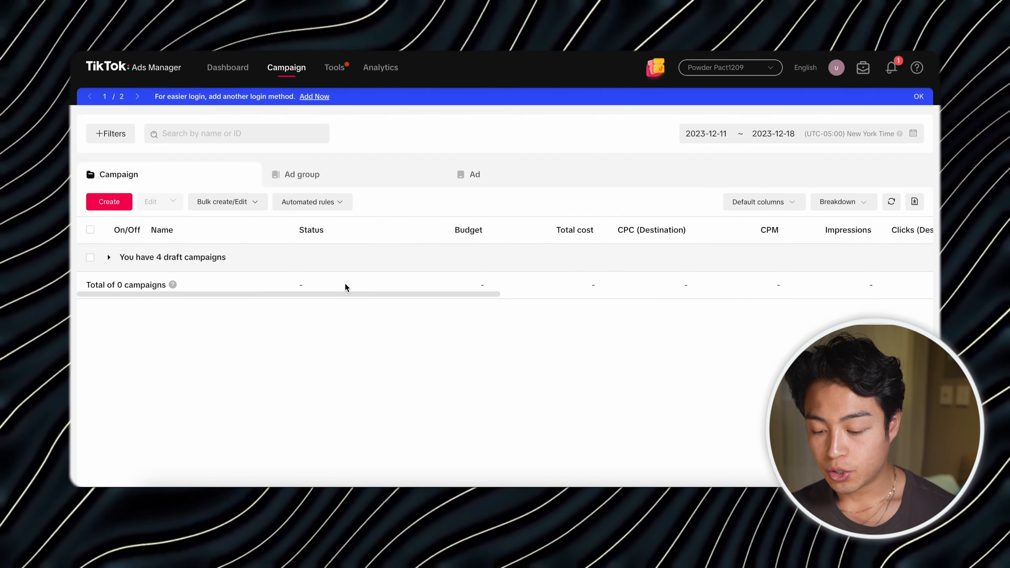
- Look through the campaign table's performance columns, including total cost, CPC, CPM, clicks, CTR, conversions, CPA and CVR
left_click_drag(342, 294, 390, 292)
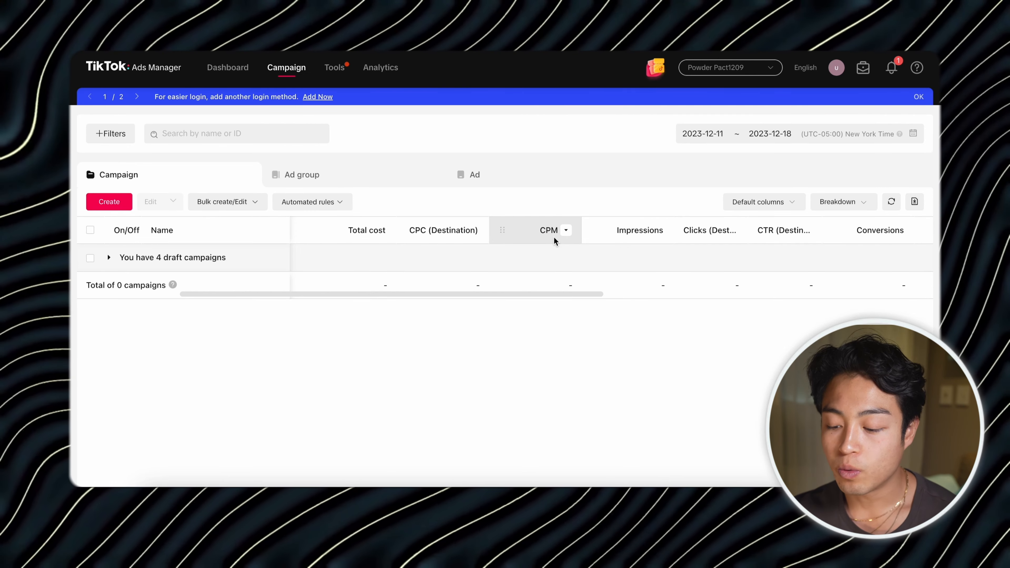
scroll(636, 235, "right", 5)
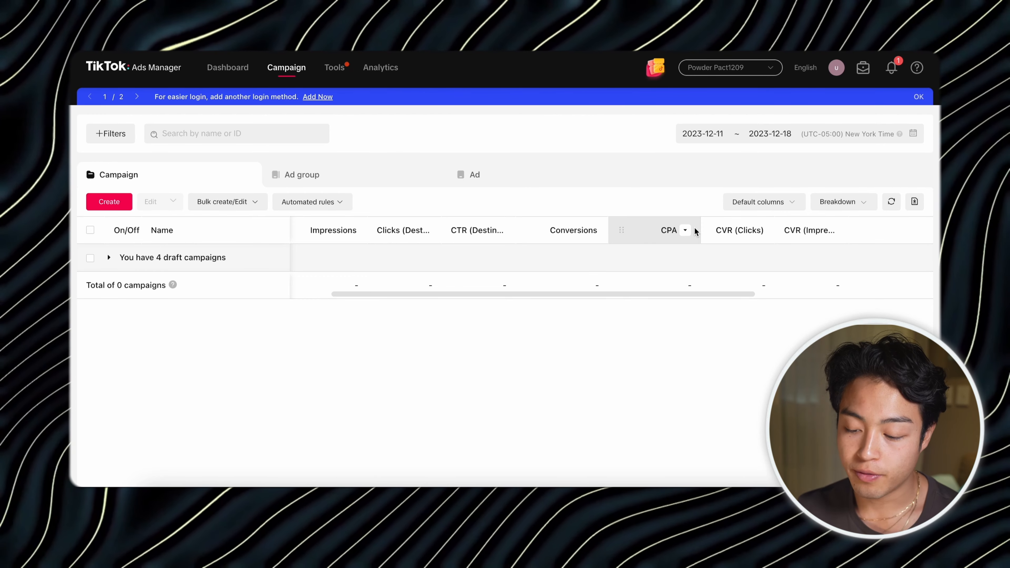
mouse_move(673, 238)
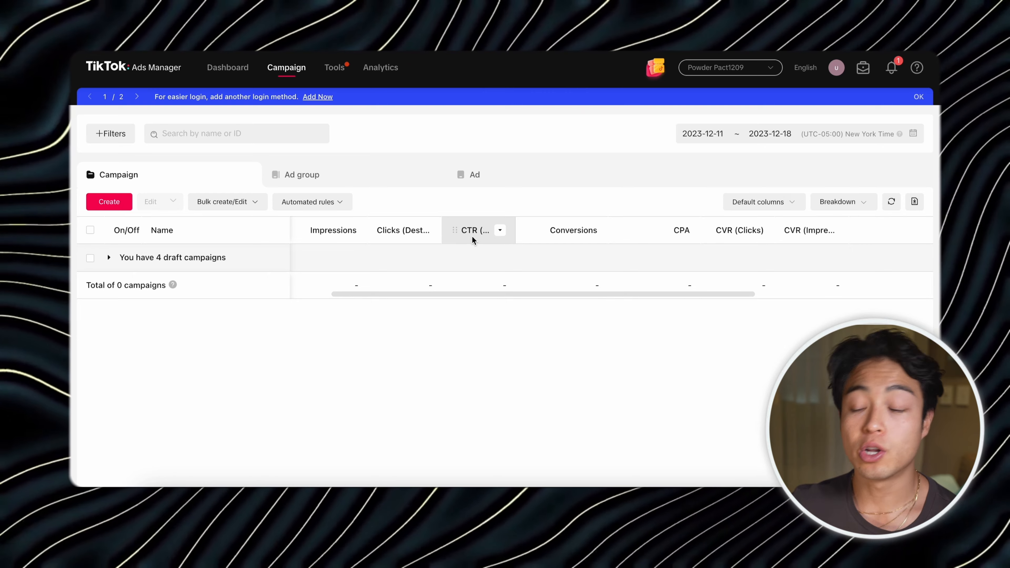
- Search the custom columns for "roas" and add the Purchase ROAS column to the campaign table
scroll(473, 236, "right", 5)
left_click(792, 203)
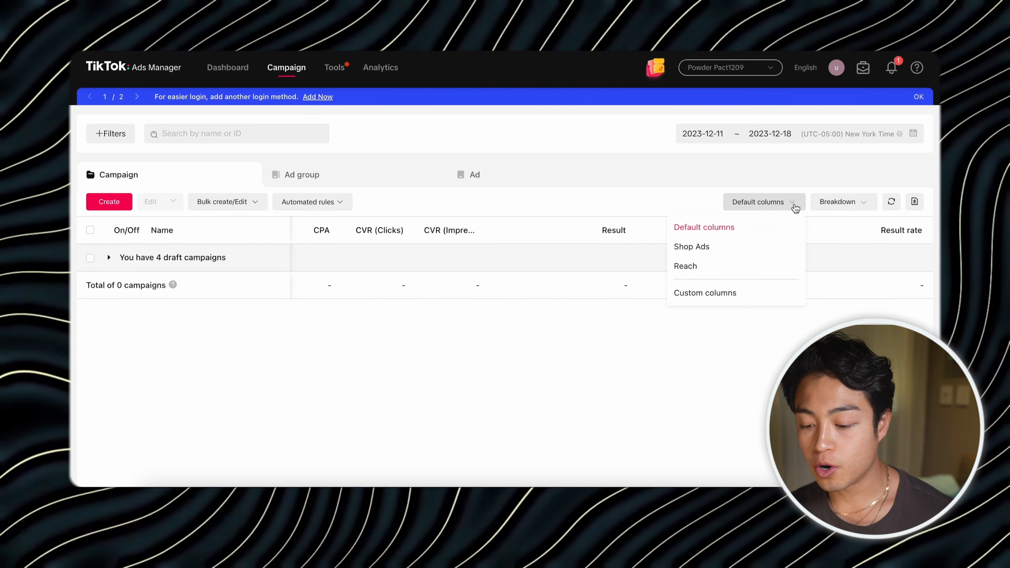
left_click(718, 295)
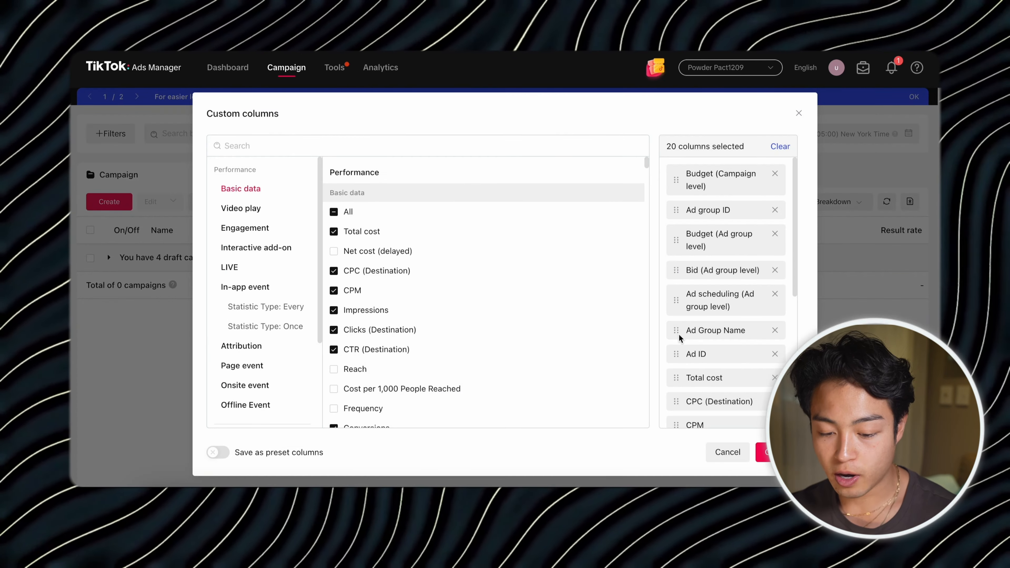
type("roas")
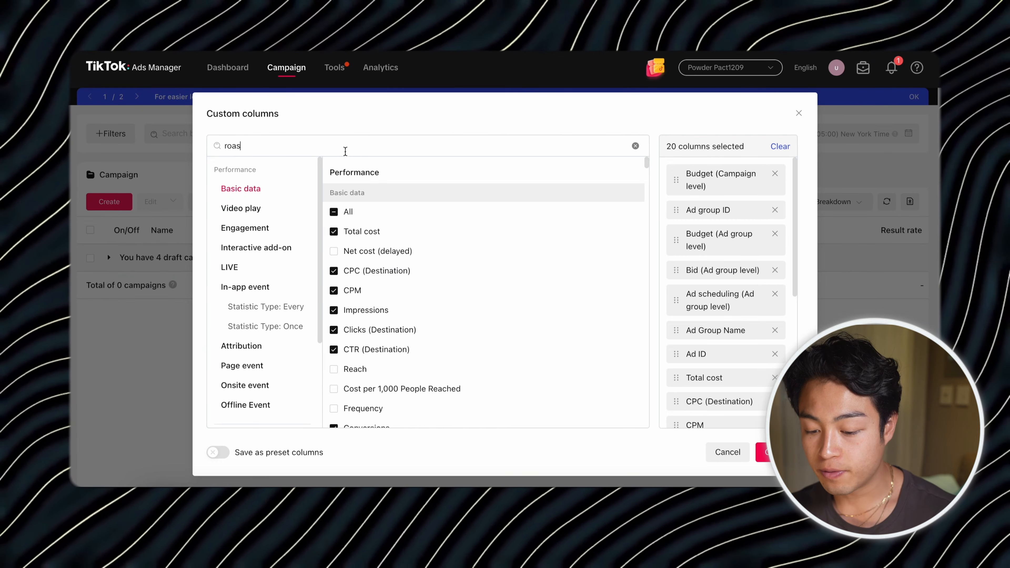
left_click(335, 214)
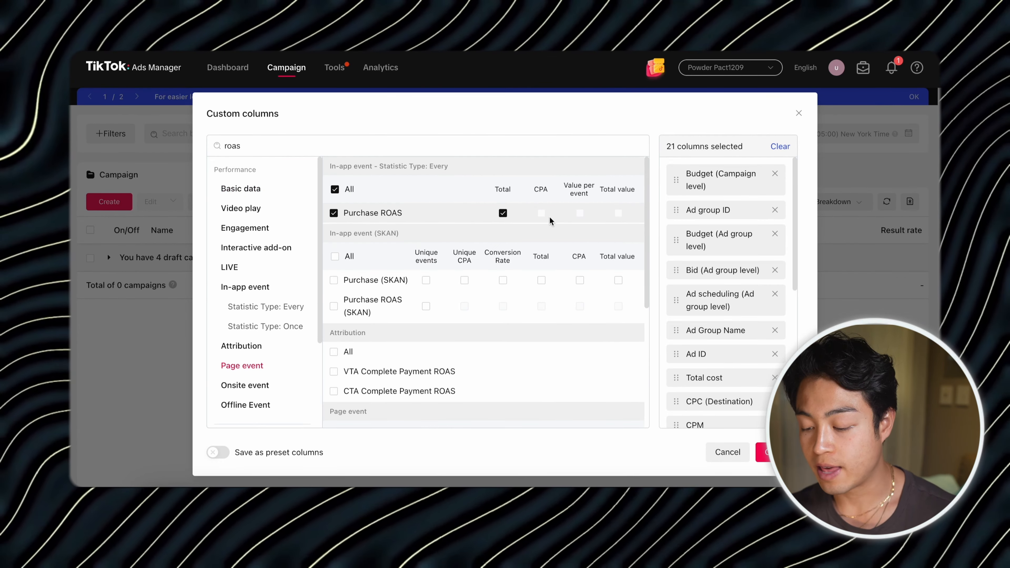
left_click(763, 452)
- Look through the campaign table's metric columns from Purchase ROAS back to CPM, CTR, conversions and total cost, and read the Purchase ROAS description
scroll(731, 243, "right", 10)
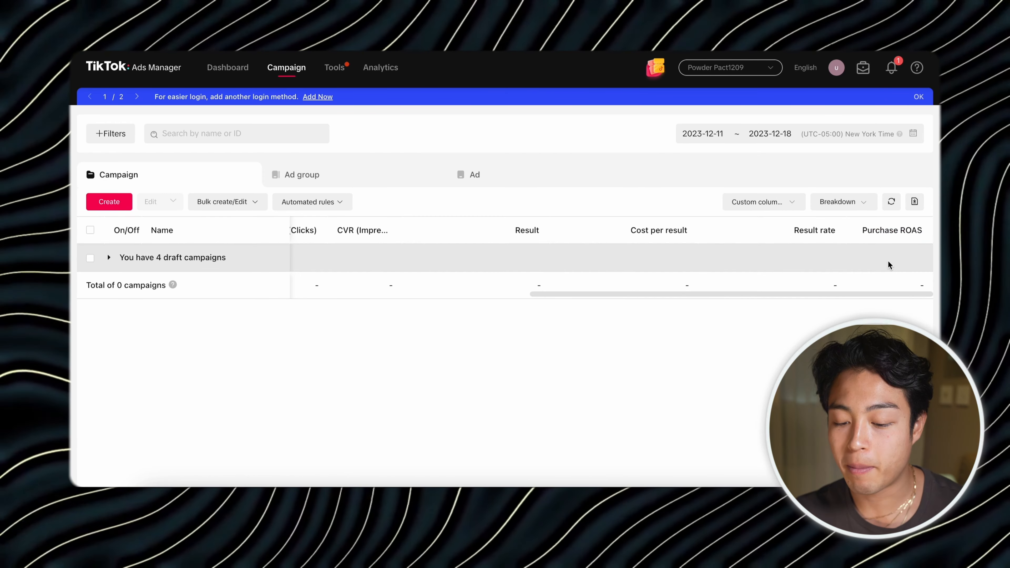
mouse_move(891, 231)
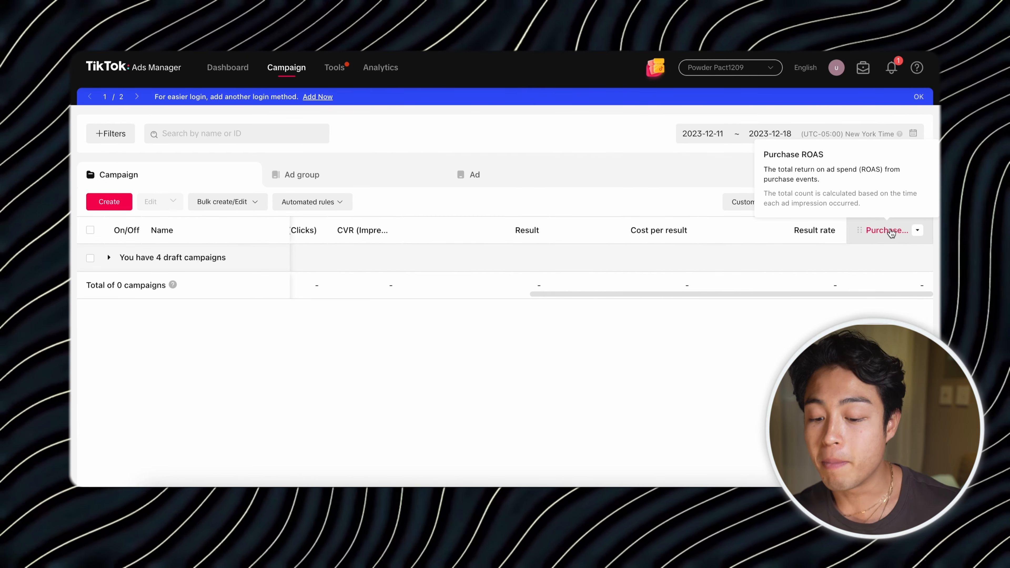
scroll(375, 257, "left", 3)
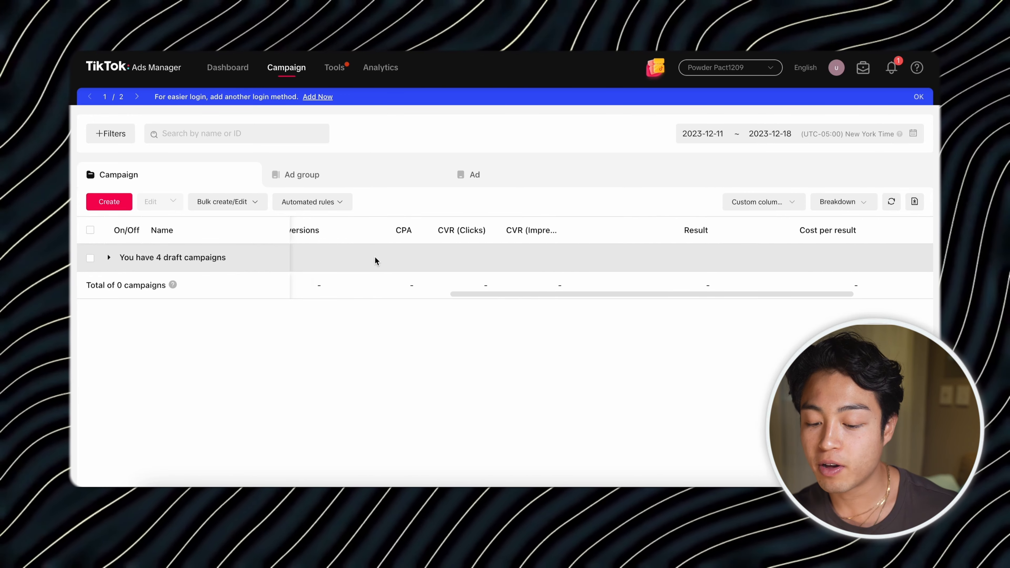
scroll(398, 255, "left", 2)
scroll(484, 254, "left", 3)
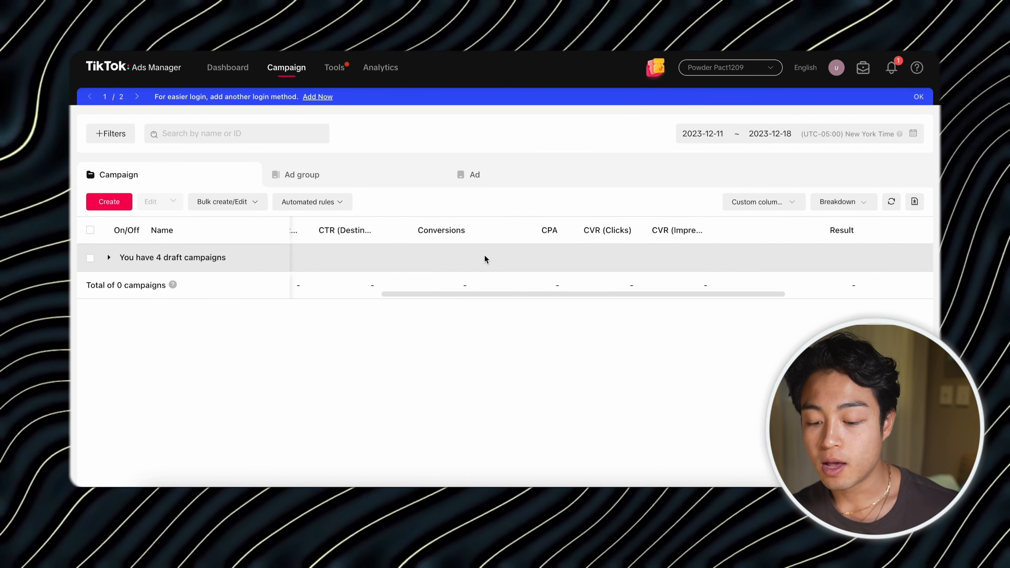
scroll(484, 257, "left", 3)
scroll(397, 231, "left", 3)
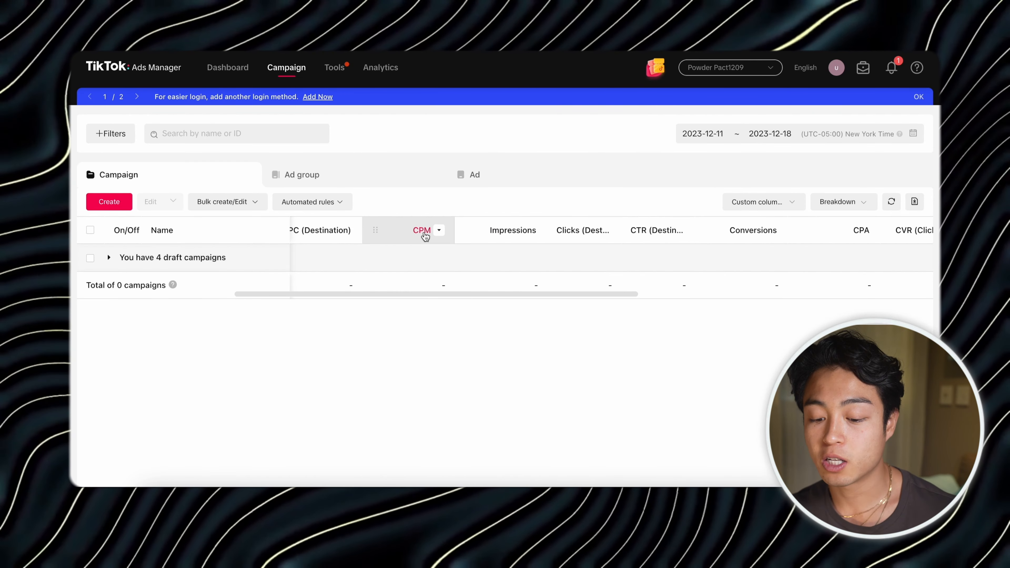
mouse_move(423, 239)
scroll(422, 235, "right", 2)
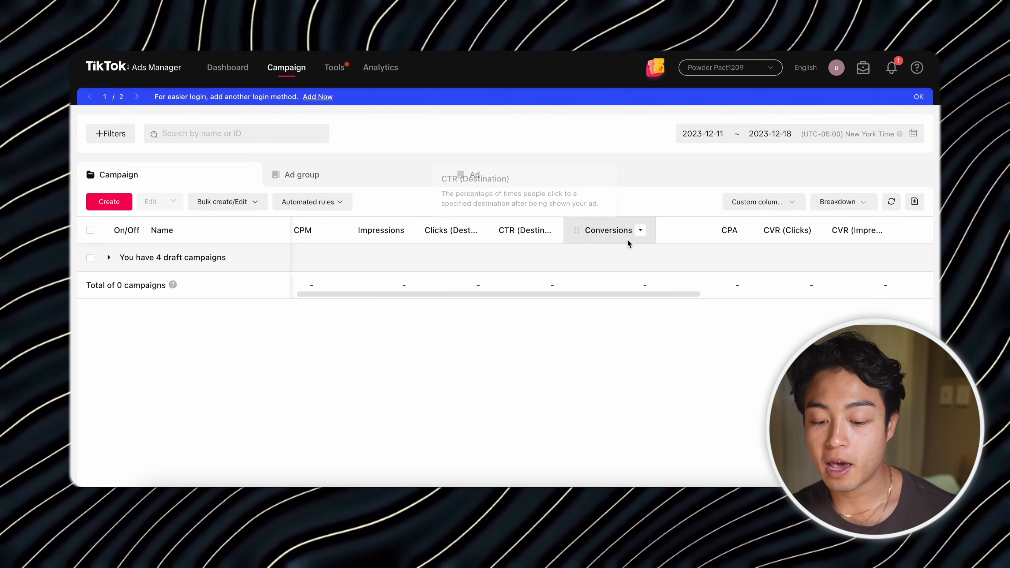
scroll(438, 251, "left", 5)
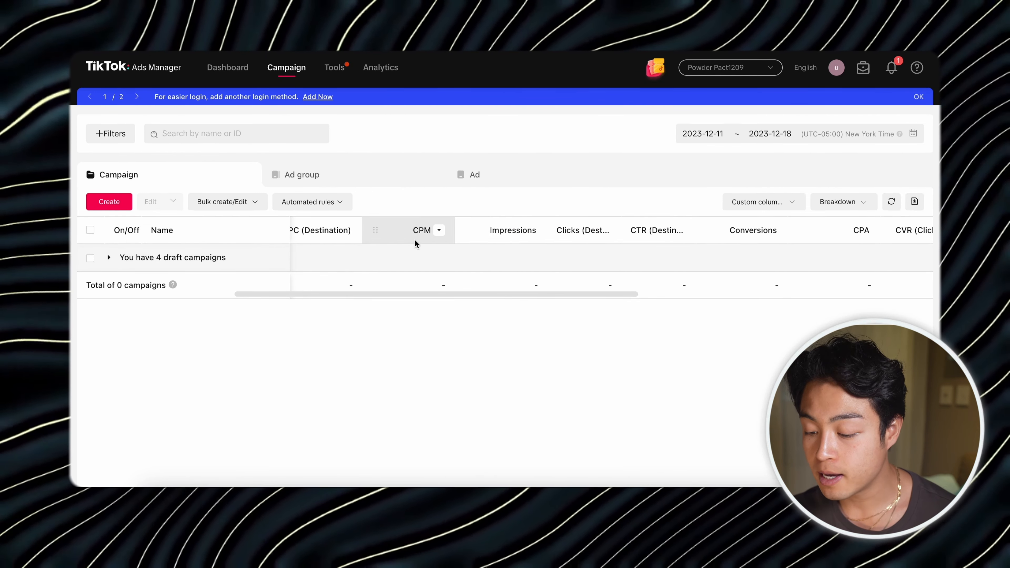
scroll(464, 236, "right", 15)
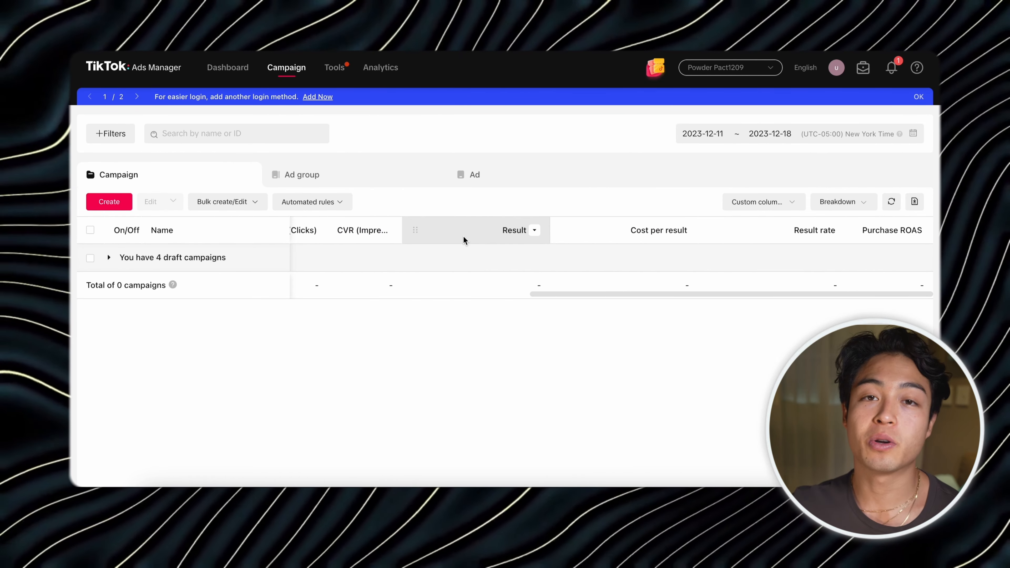
scroll(543, 279, "left", 15)
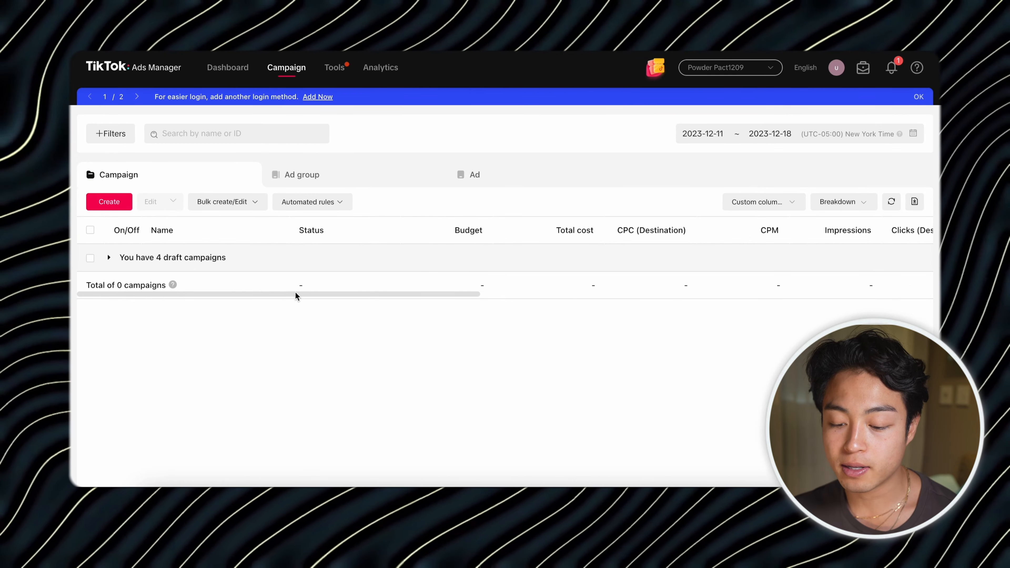
left_click_drag(295, 293, 251, 300)
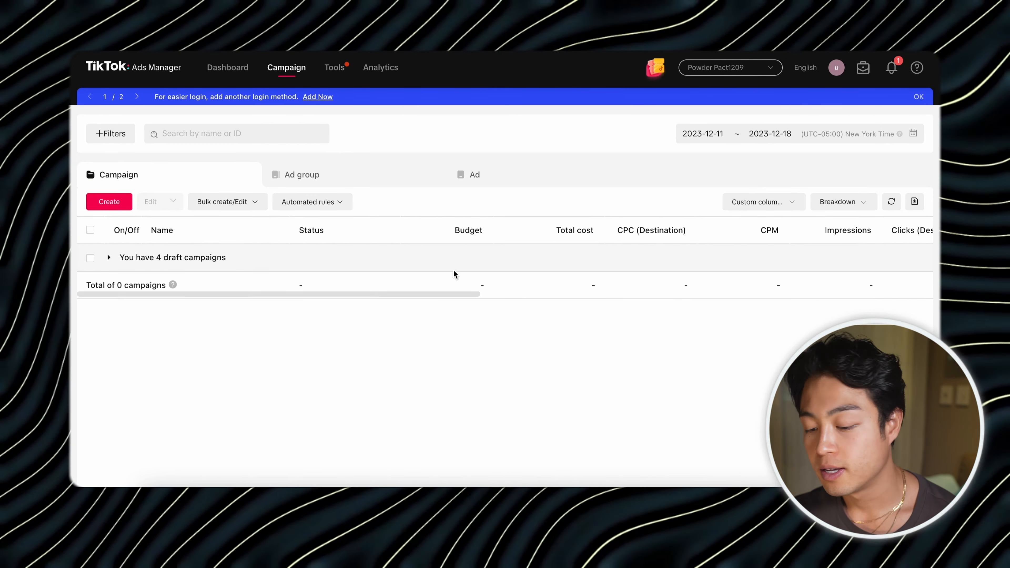